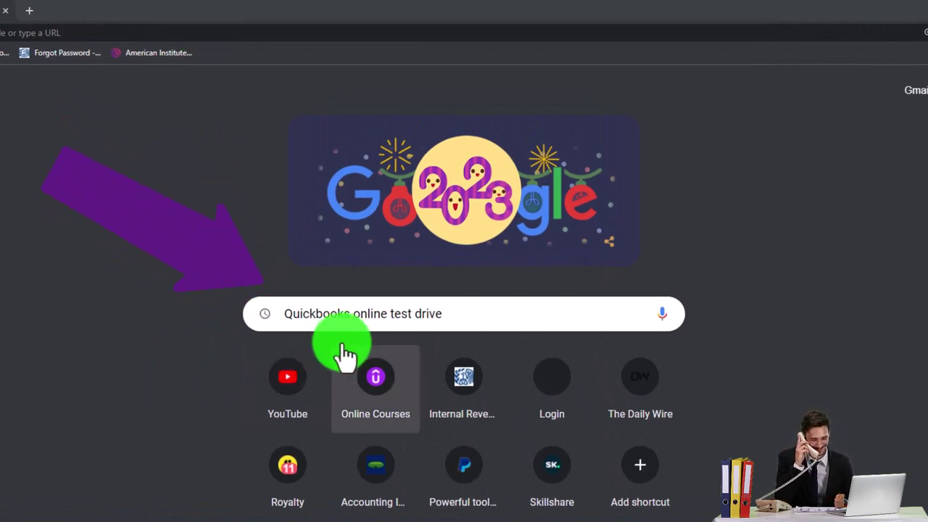
# - Search the web for "Quickbooks online test drive"
pyautogui.press('Return')
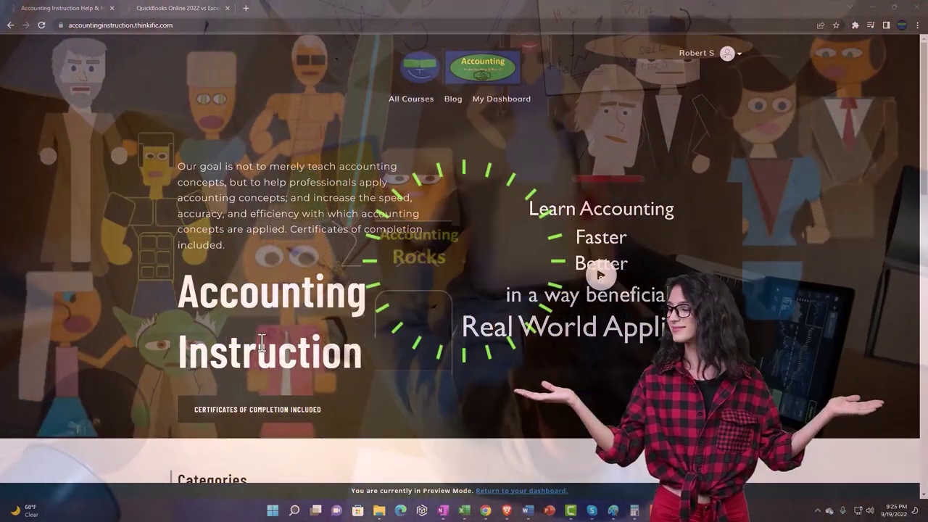
# - Look through the Accounting Instruction site's course categories and the lesson sections of its QuickBooks Online 2022 course
pyautogui.scroll(-1, 130, 403)
pyautogui.scroll(-5, 131, 404)
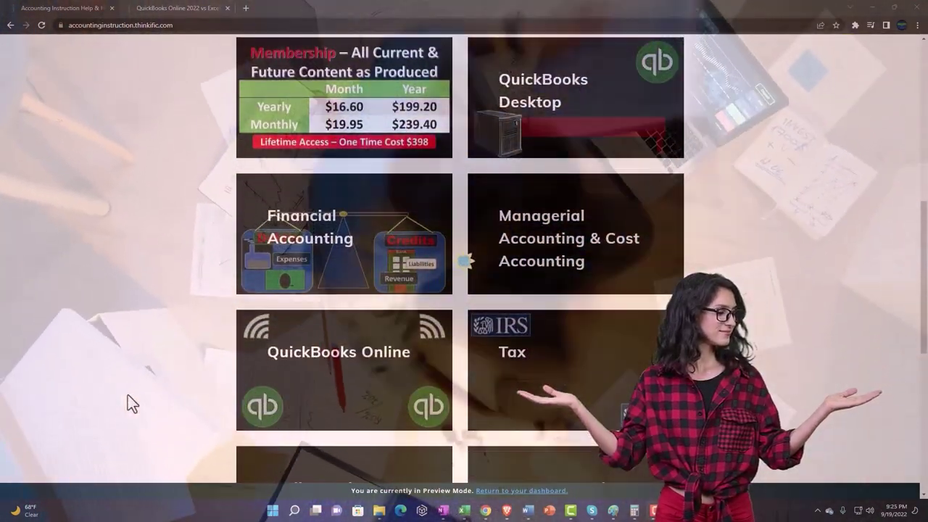
pyautogui.scroll(-5, 128, 396)
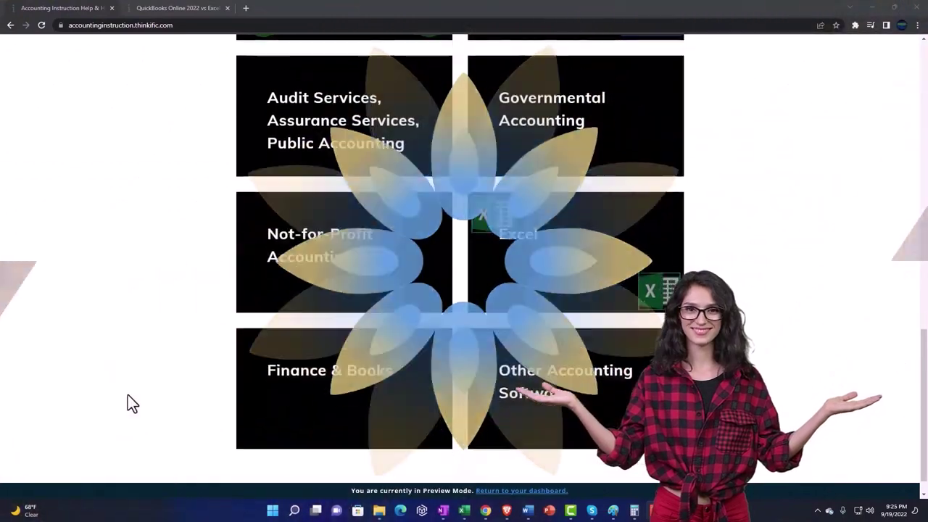
pyautogui.scroll(-1, 128, 394)
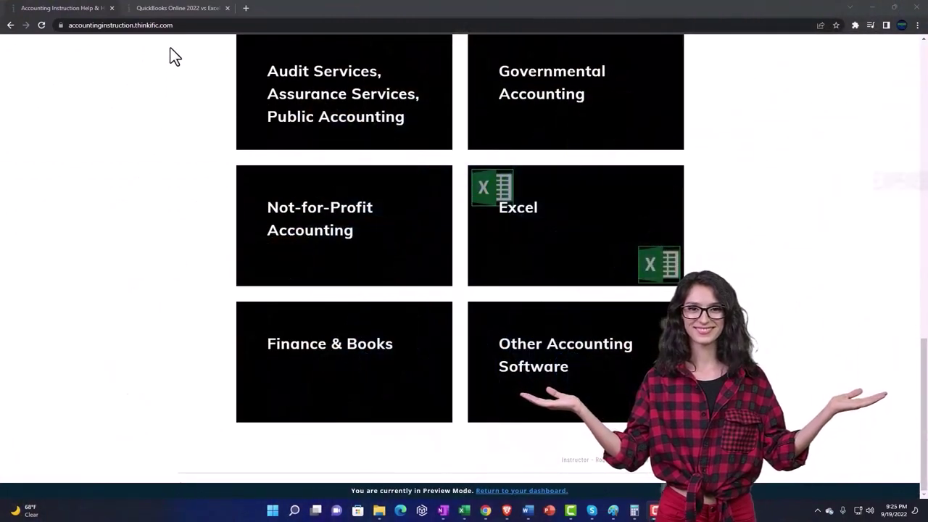
pyautogui.click(165, 7)
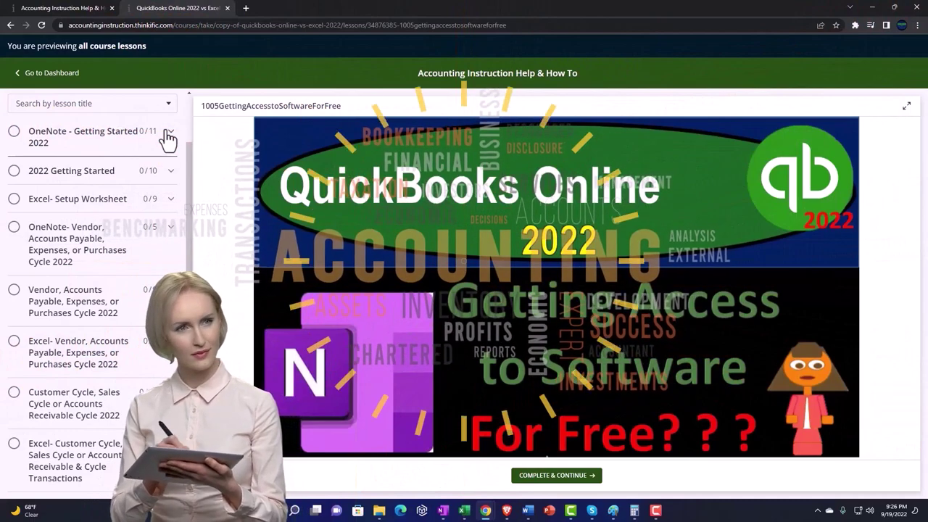
pyautogui.click(168, 136)
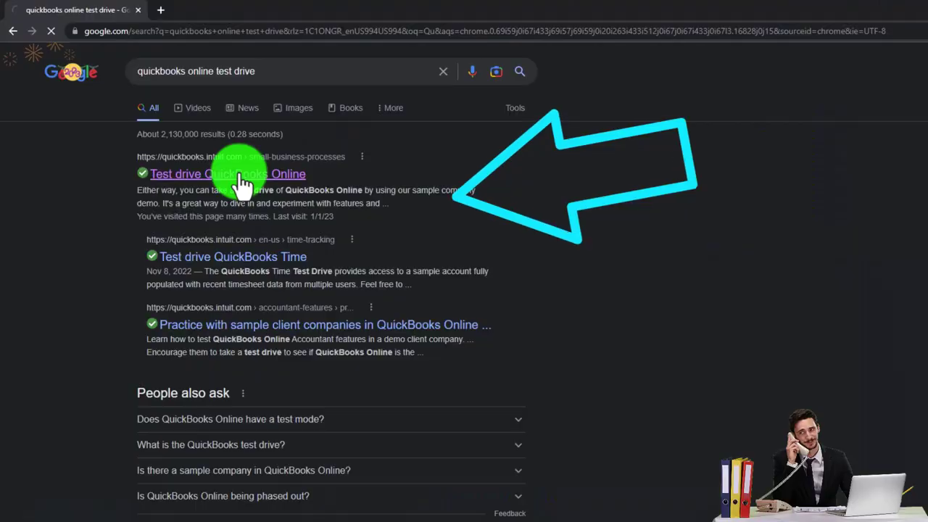
# - Open the "Test drive QuickBooks Online" help article from the search results and launch the United States test drive
pyautogui.click(241, 176)
pyautogui.scroll(-1, 167, 276)
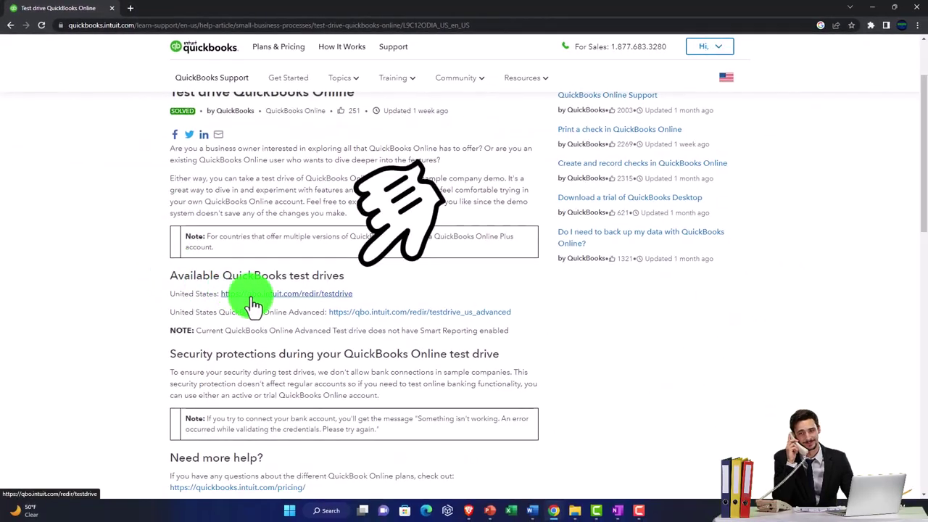
pyautogui.click(252, 298)
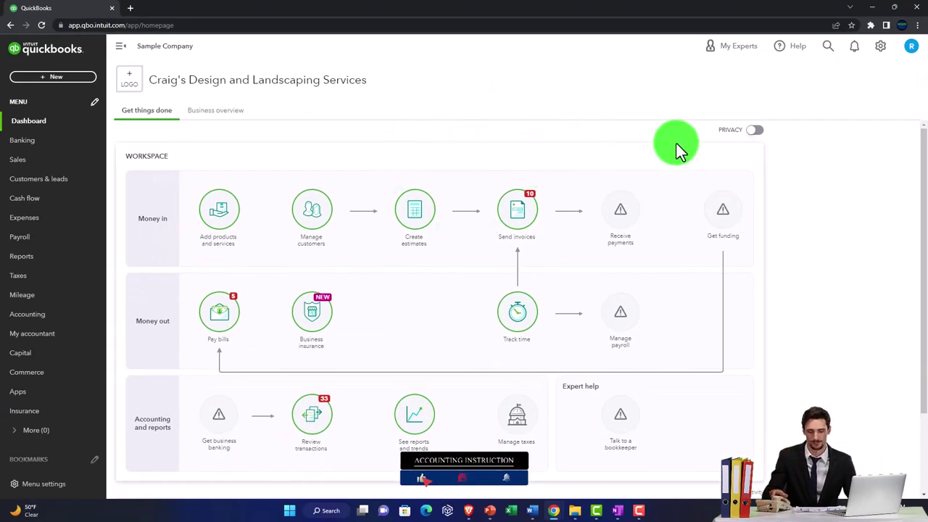
# - Enlarge the page to 125% and check the settings for switching between Accountant view and Business view
pyautogui.hotkey('ctrl', '+')
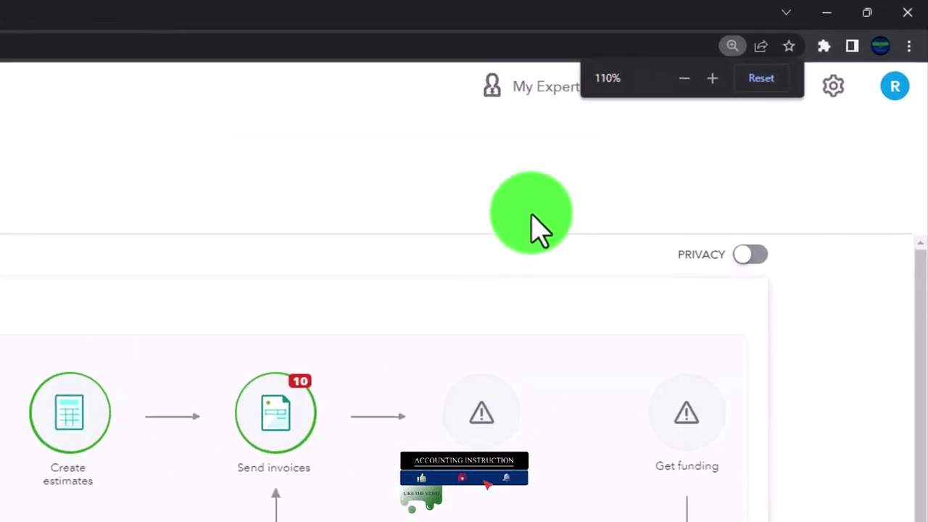
pyautogui.hotkey('ctrl', '+')
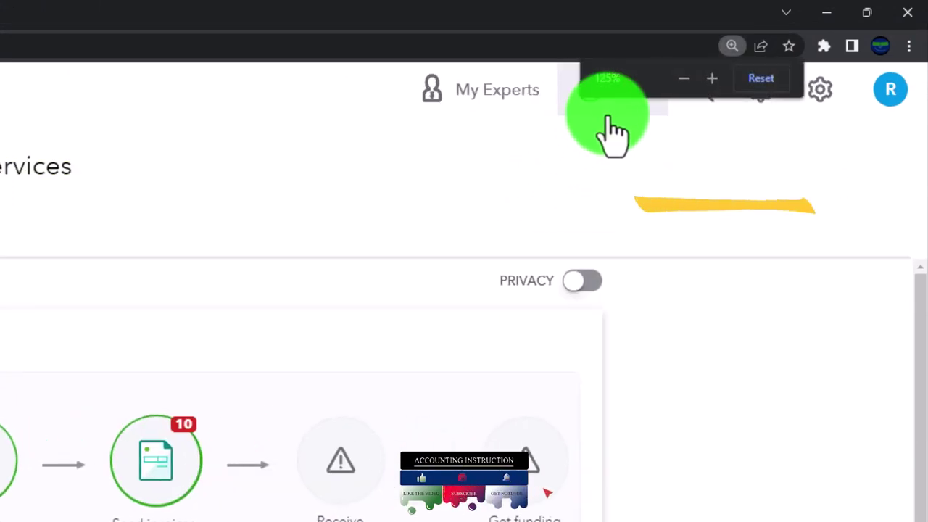
pyautogui.click(823, 95)
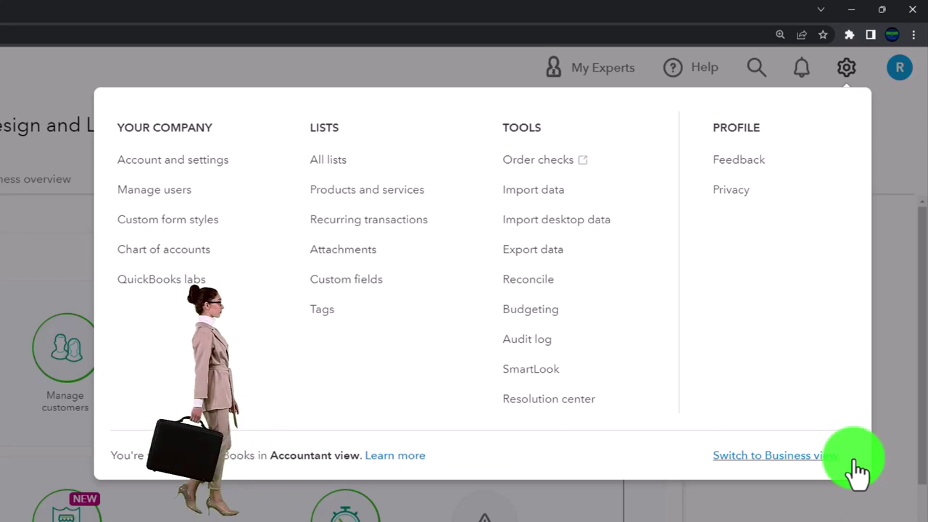
pyautogui.click(834, 457)
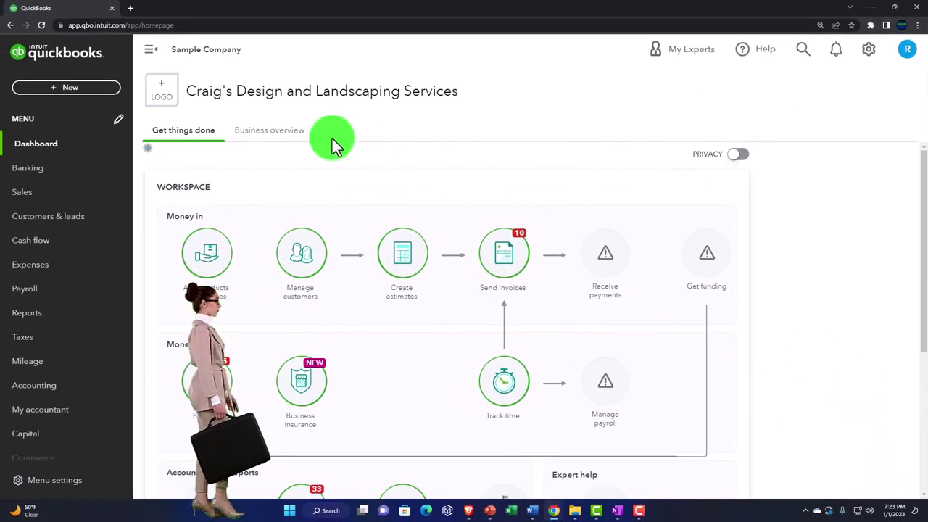
# - Duplicate the QuickBooks homepage twice so that the sample company is open in three browser tabs
pyautogui.rightClick(81, 9)
pyautogui.click(139, 77)
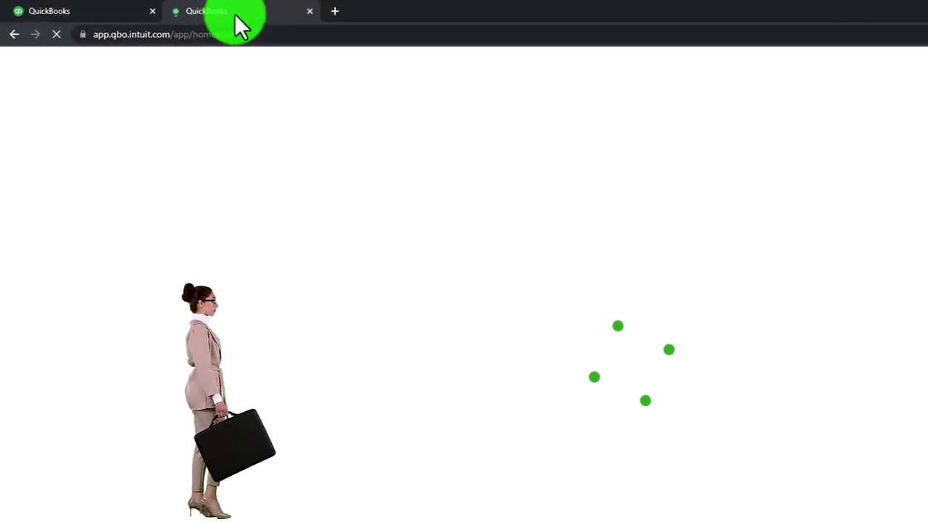
pyautogui.rightClick(239, 12)
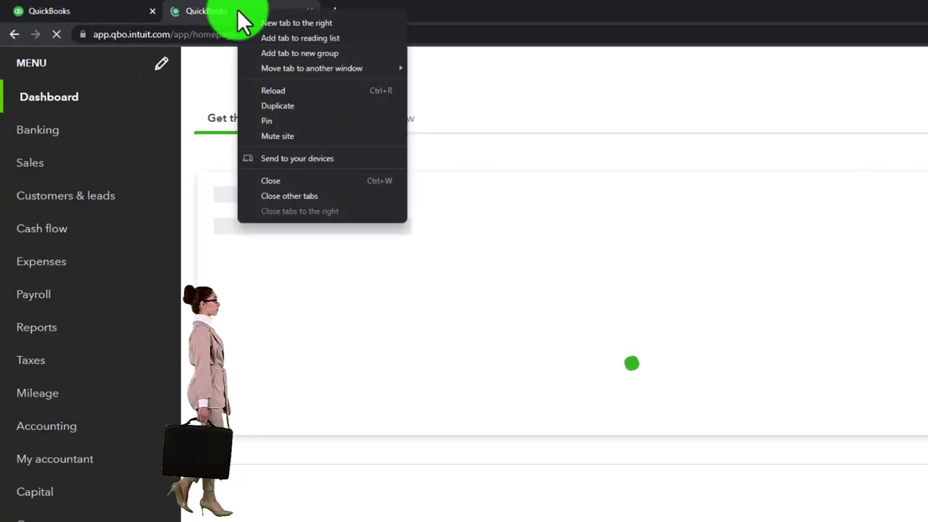
pyautogui.click(337, 108)
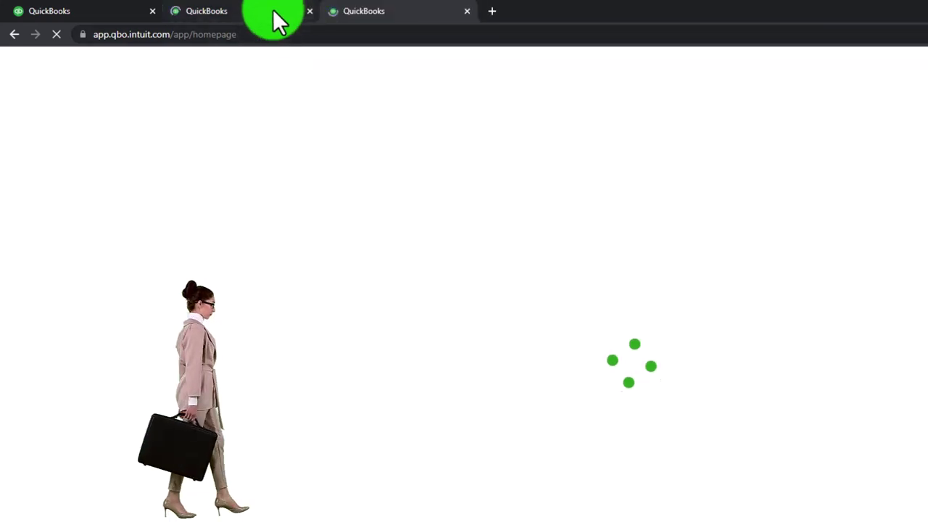
# - Open the favorite Balance Sheet report in the second QuickBooks browser tab
pyautogui.click(278, 21)
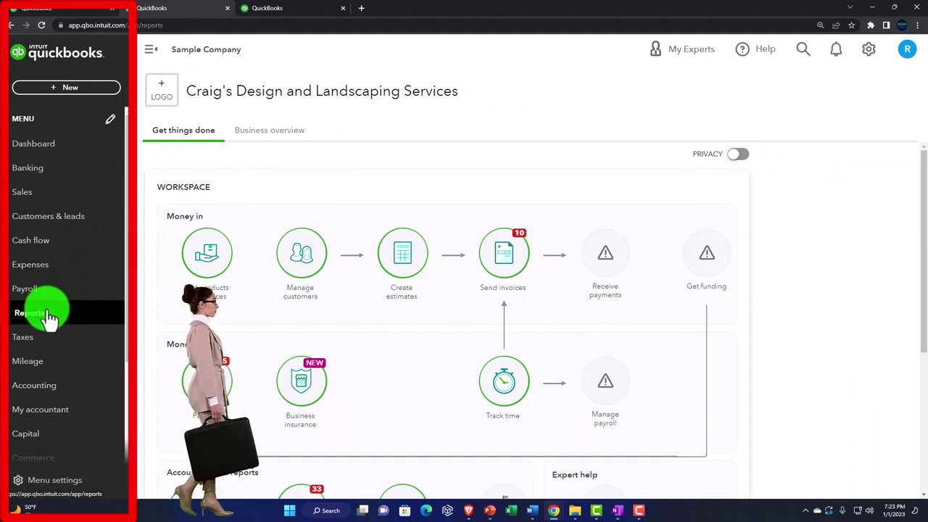
pyautogui.click(47, 316)
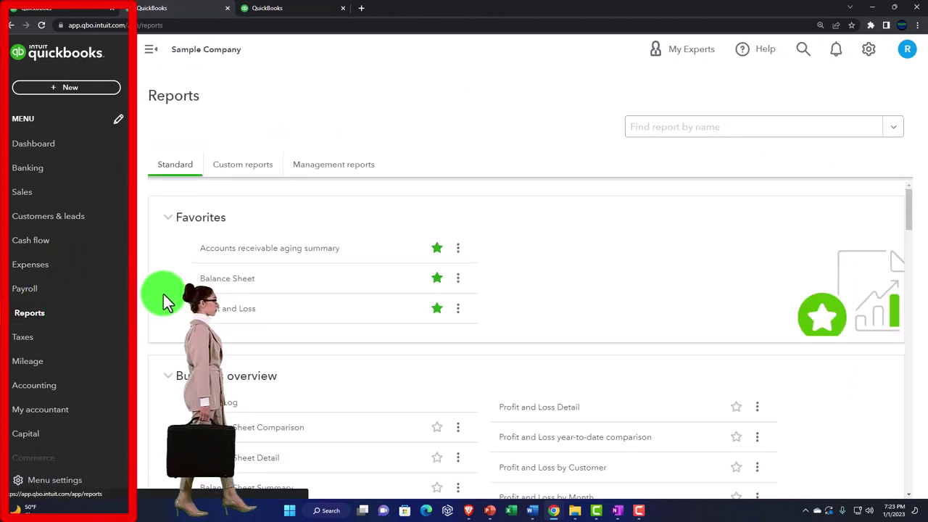
pyautogui.click(210, 279)
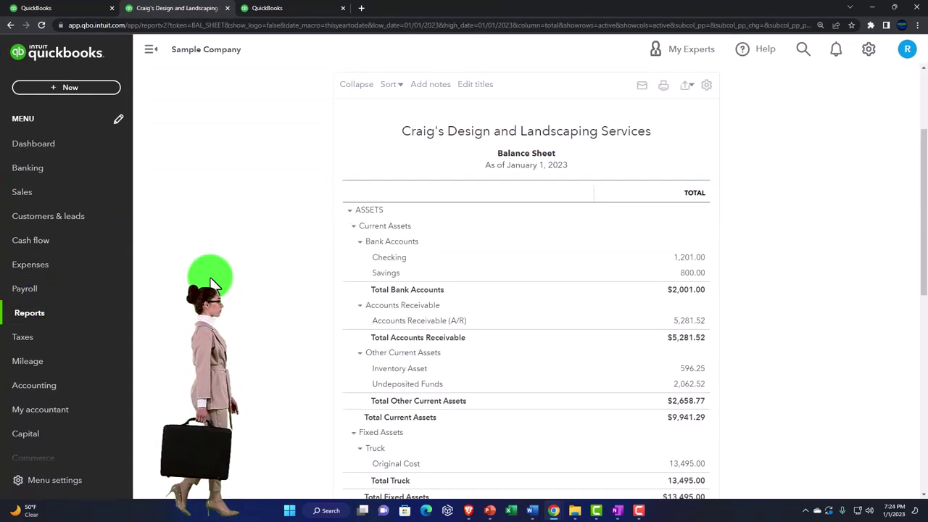
# - Open the favorite Profit and Loss report in the third QuickBooks browser tab
pyautogui.click(296, 13)
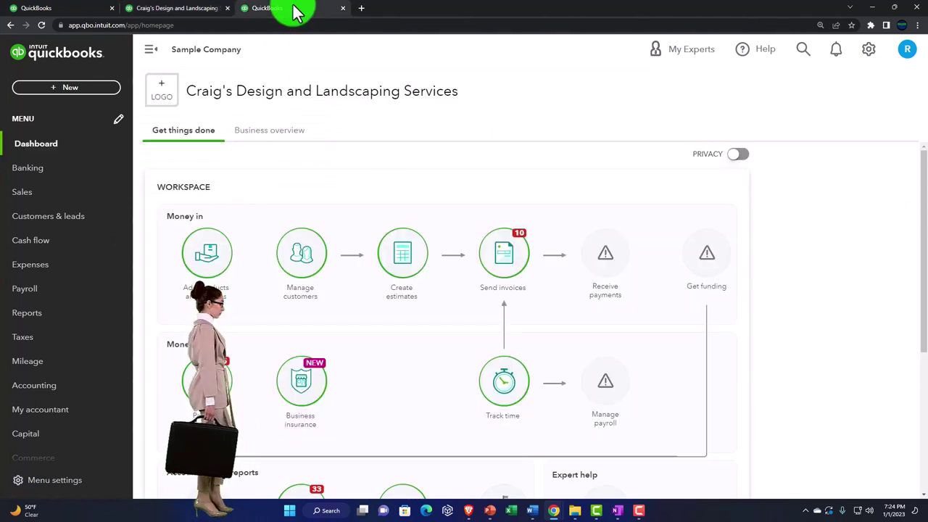
pyautogui.click(69, 313)
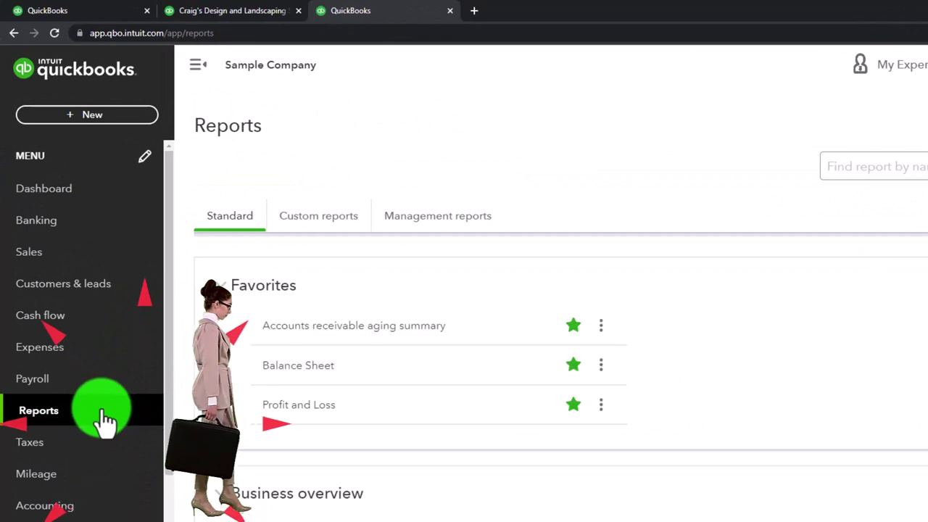
pyautogui.click(274, 415)
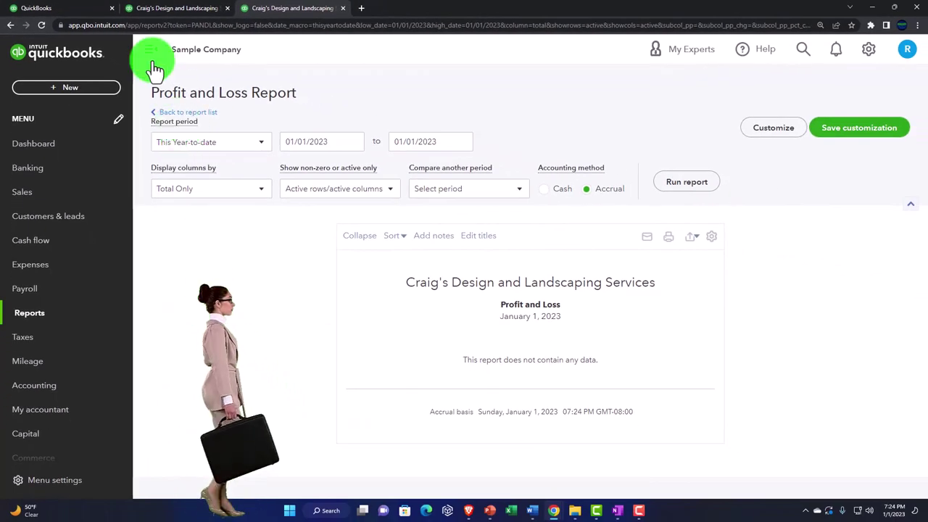
# - Hide the navigation menu and run the Profit and Loss report for 01/01/2022 to 12/31/2022
pyautogui.click(152, 58)
pyautogui.click(203, 144)
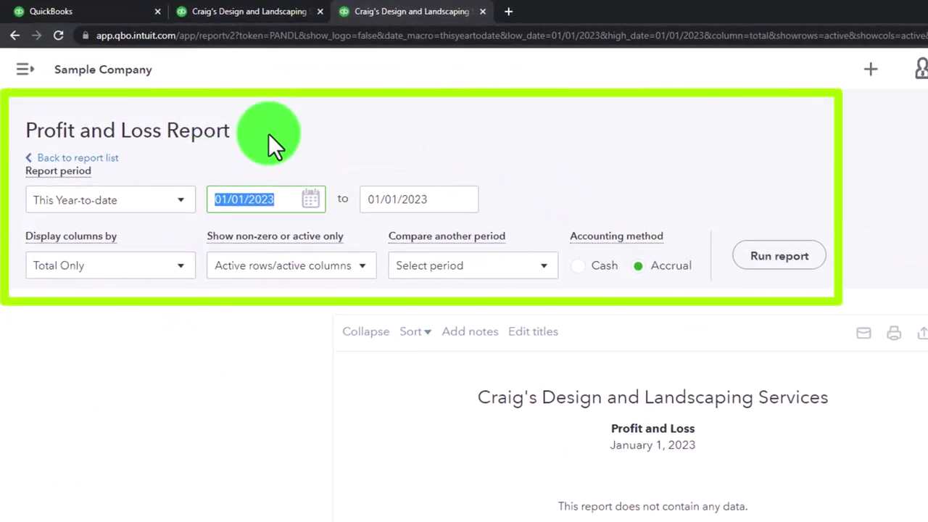
pyautogui.write('010122')
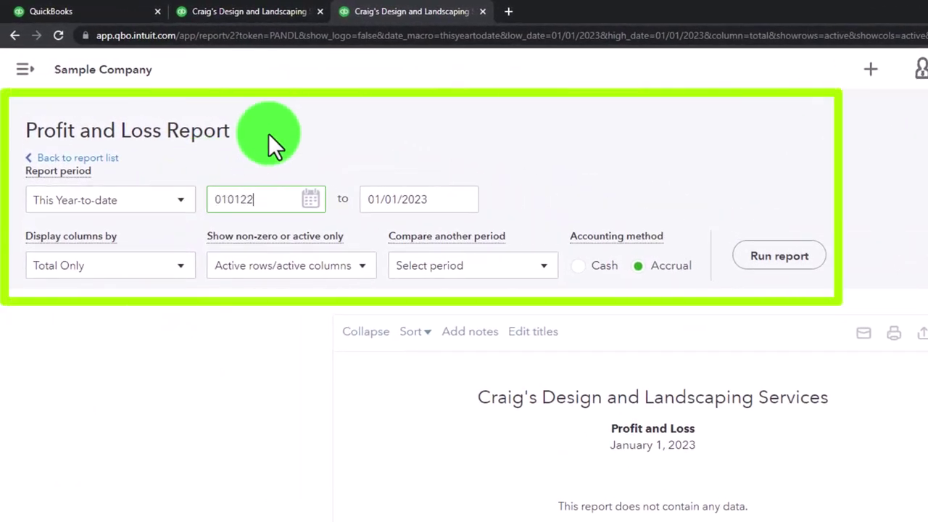
pyautogui.press('Tab')
pyautogui.write('12/31/202')
pyautogui.press('Tab')
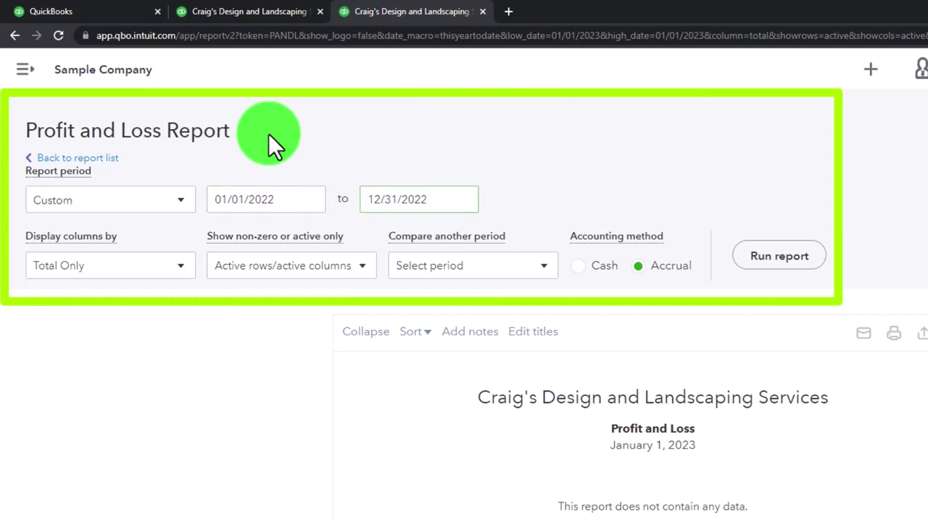
pyautogui.click(799, 267)
pyautogui.scroll(-2, 743, 193)
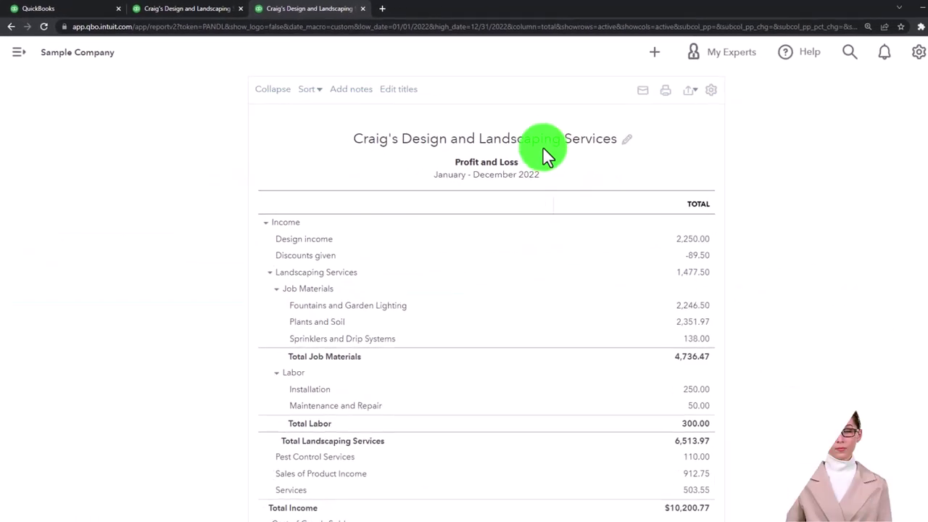
# - Return to the Balance Sheet report, hide its navigation menu, and run it for 01/01/2022 to 12/31/2022
pyautogui.click(188, 13)
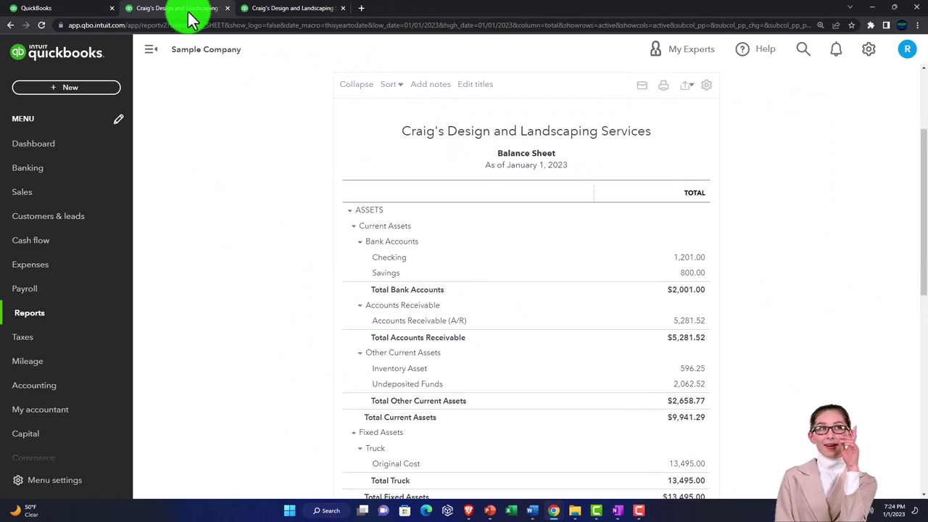
pyautogui.click(155, 50)
pyautogui.scroll(3, 135, 190)
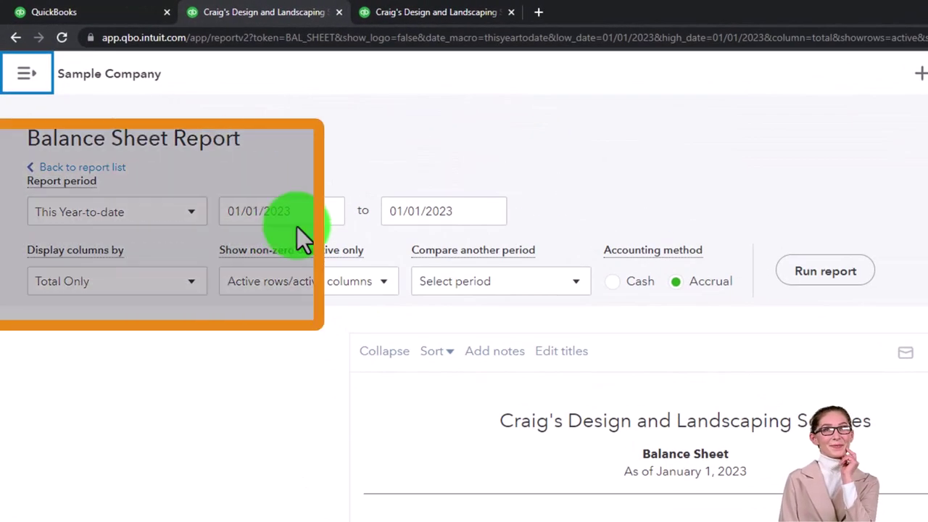
pyautogui.click(285, 212)
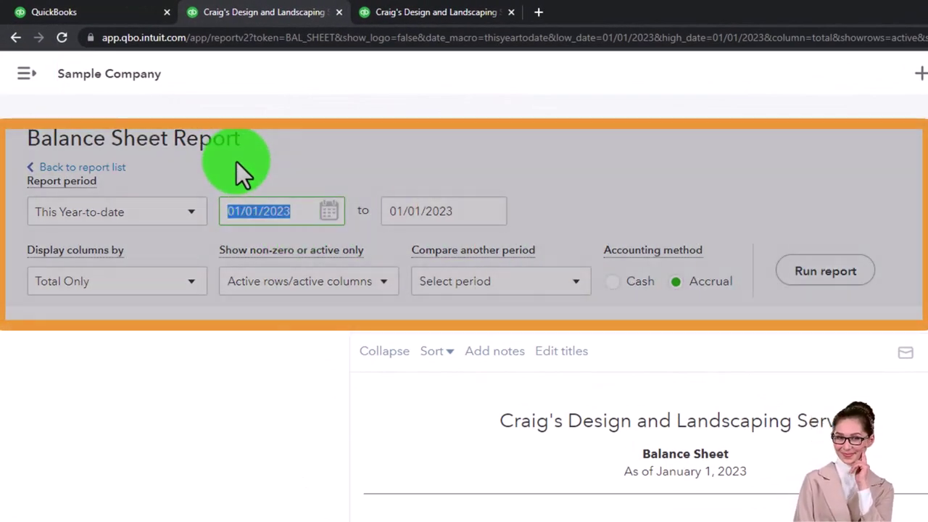
pyautogui.write('010122')
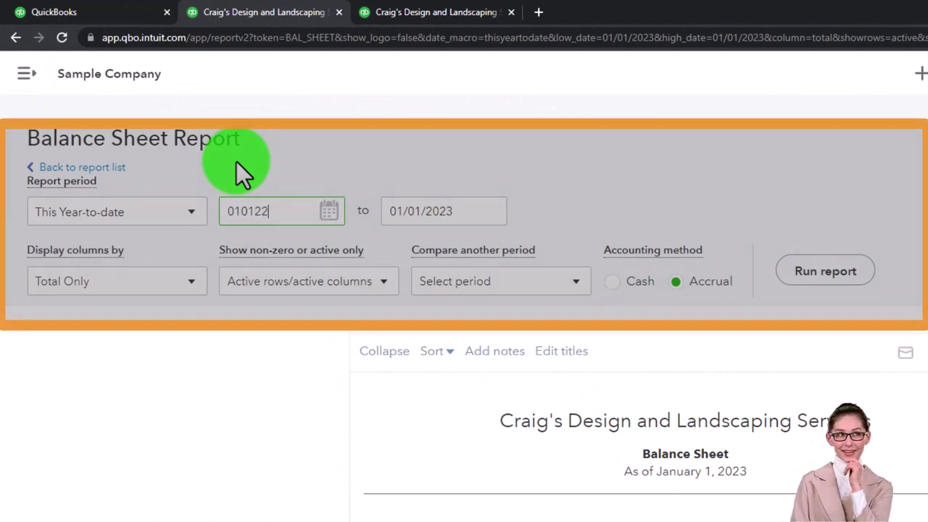
pyautogui.press('Tab')
pyautogui.write('123122')
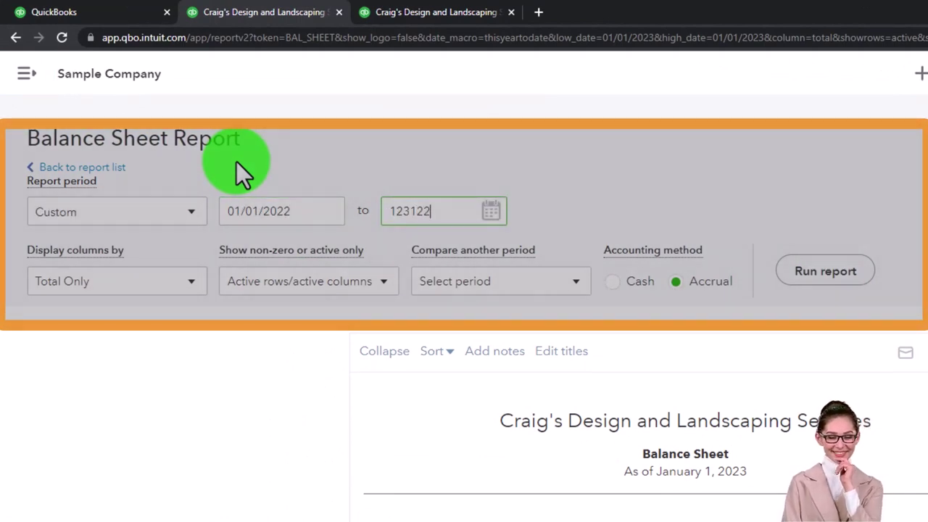
pyautogui.press('Tab')
pyautogui.click(821, 279)
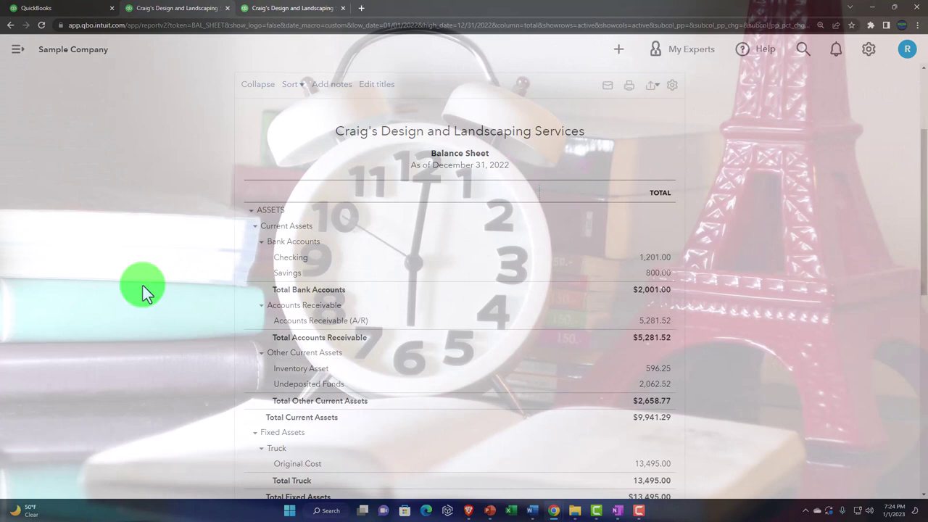
# - Return to the Profit and Loss report and collapse its Income section
pyautogui.hotkey('ctrl', '+')
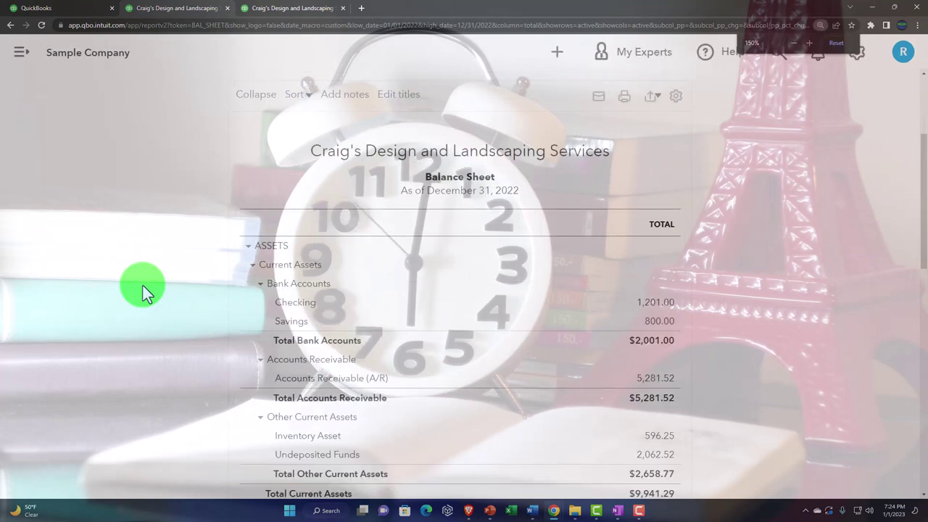
pyautogui.hotkey('ctrl', '+')
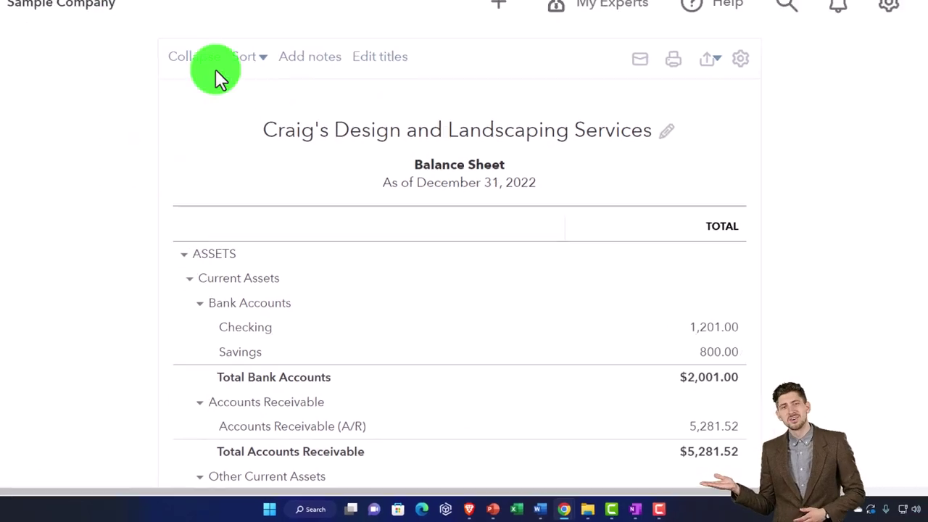
pyautogui.click(279, 14)
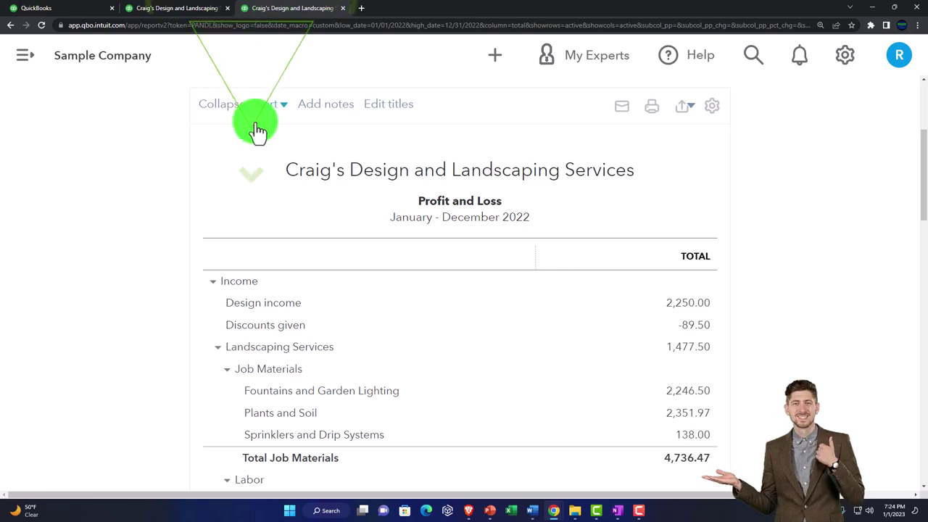
pyautogui.click(216, 283)
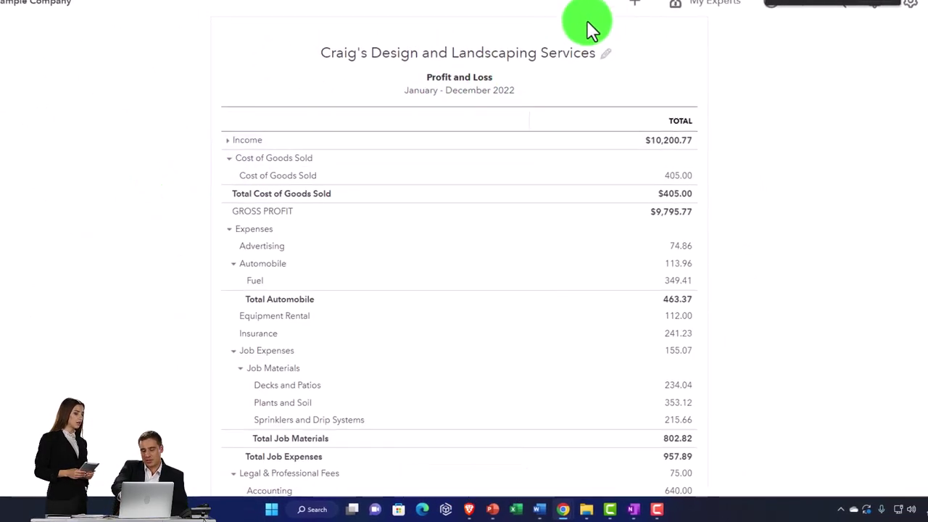
# - Open a blank sales receipt form from the third browser tab
pyautogui.click(635, 2)
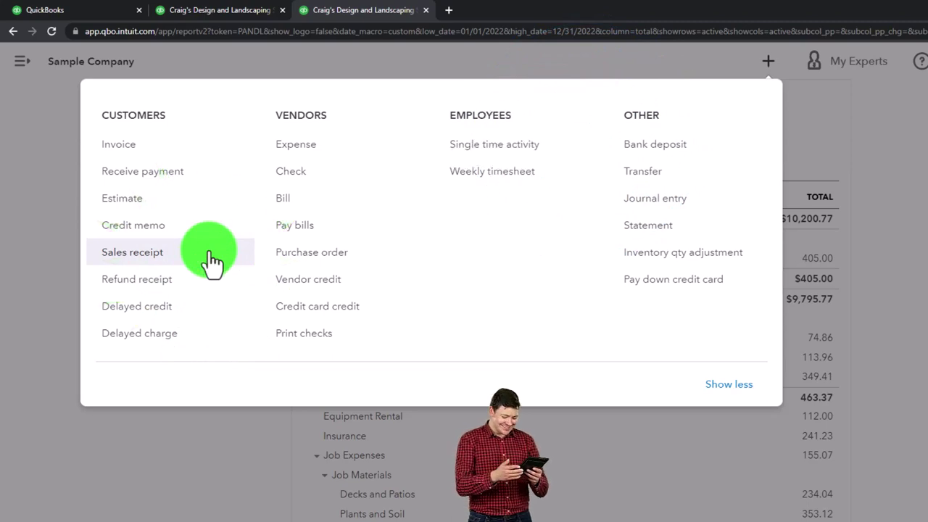
pyautogui.click(638, 148)
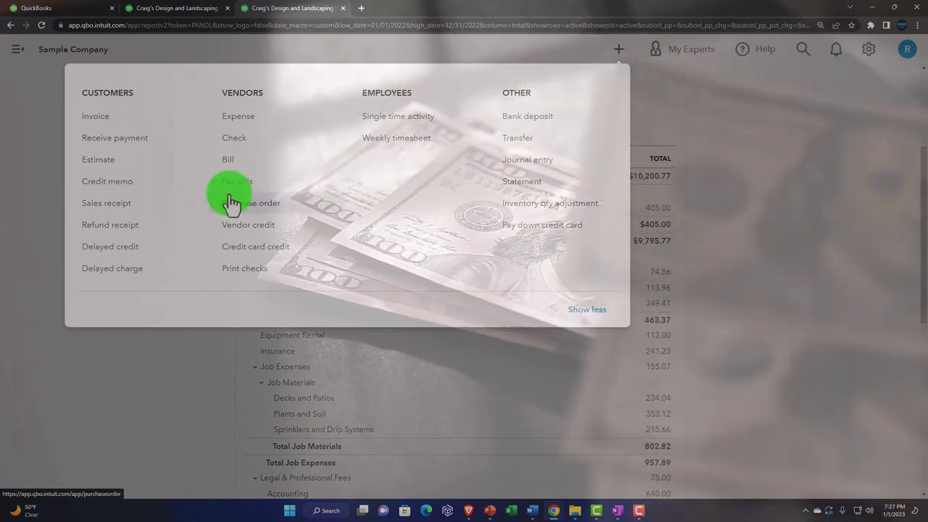
pyautogui.click(129, 210)
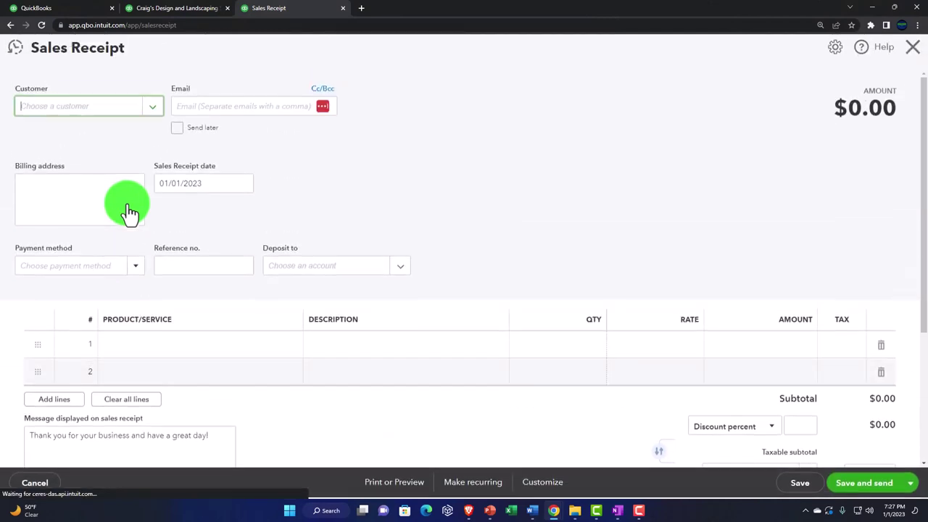
# - Review the product/service choices on the first line of the sales receipt, and leave the form without saving
pyautogui.click(141, 346)
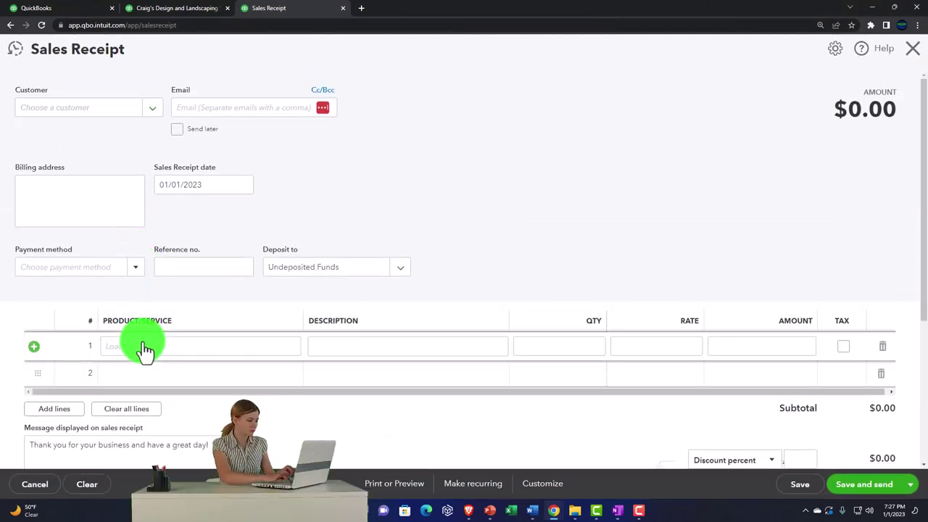
pyautogui.scroll(-1, 272, 387)
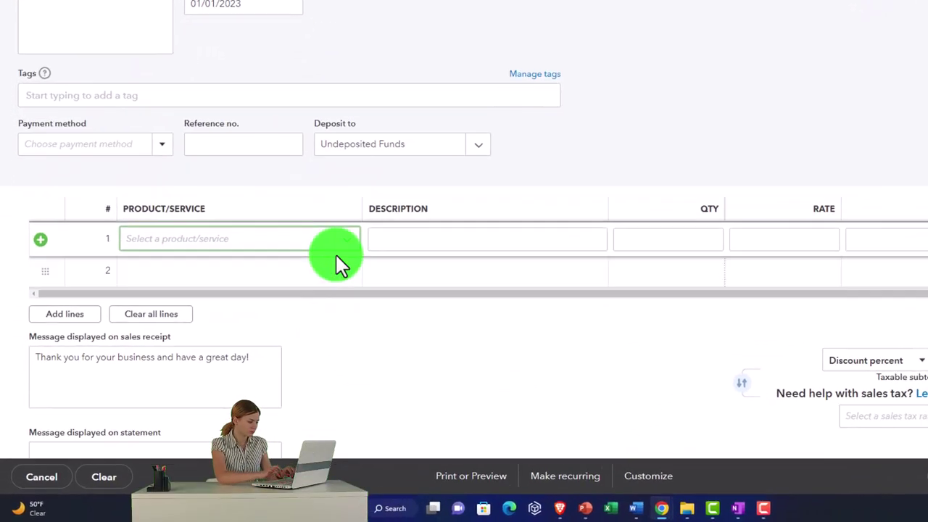
pyautogui.click(291, 286)
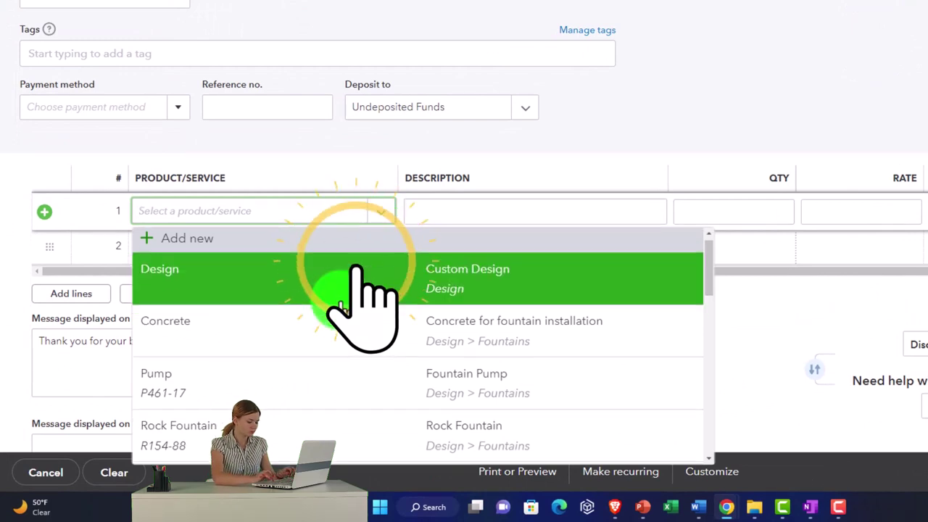
pyautogui.scroll(-1, 341, 303)
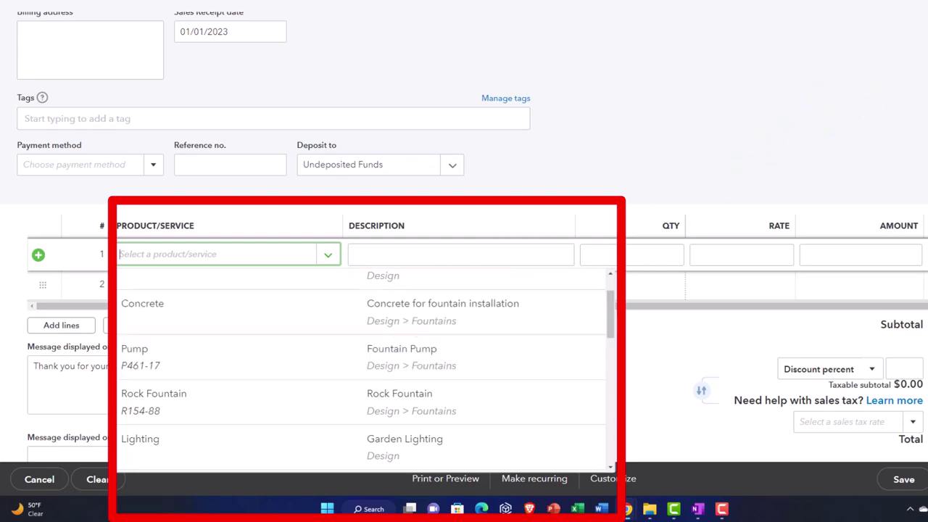
pyautogui.click(913, 49)
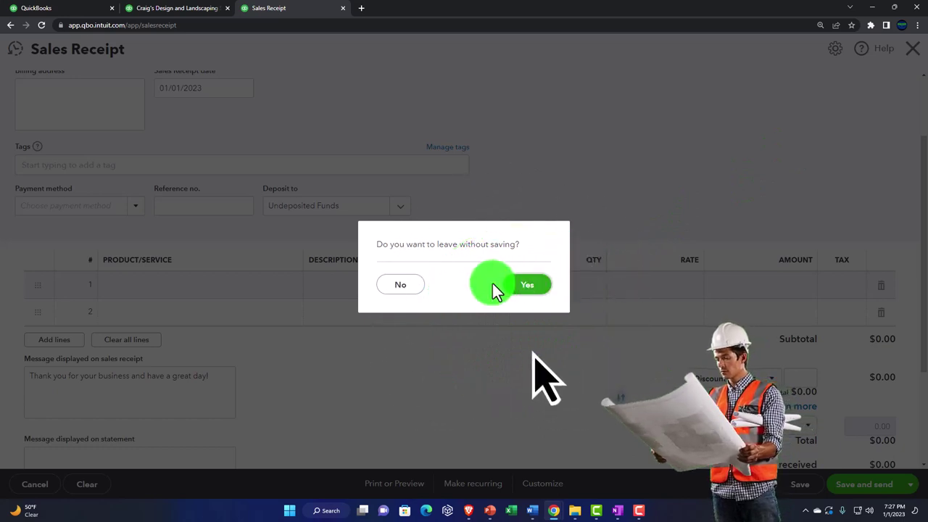
pyautogui.click(528, 290)
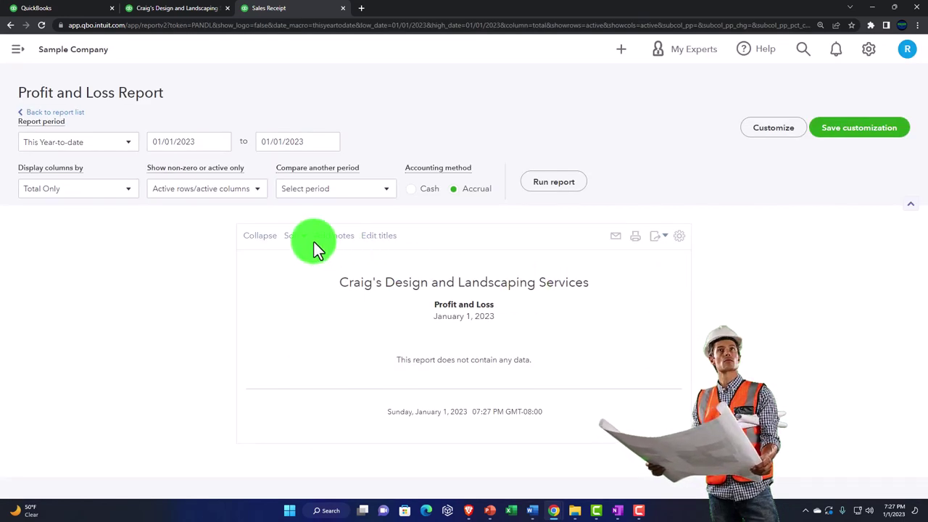
# - Run the Profit and Loss report again for 01/01/2022 to 12/31/2022
pyautogui.click(147, 139)
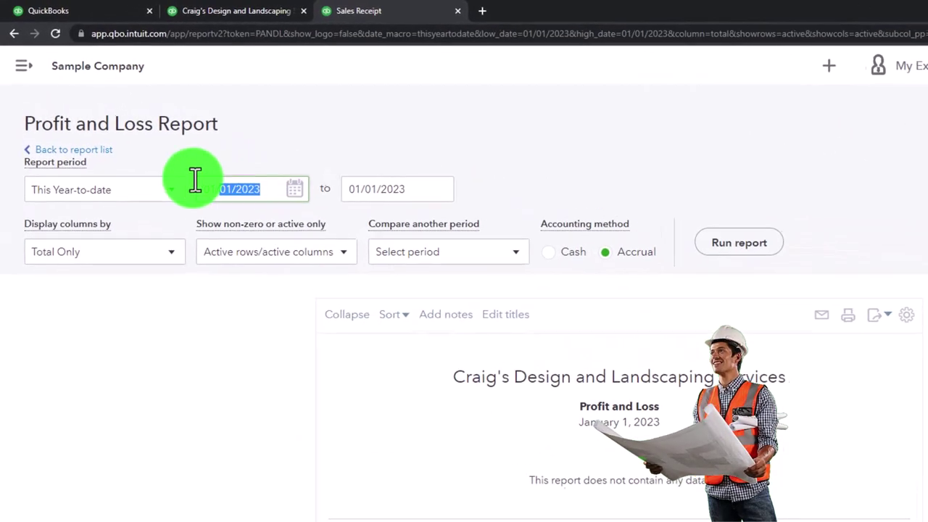
pyautogui.write('01')
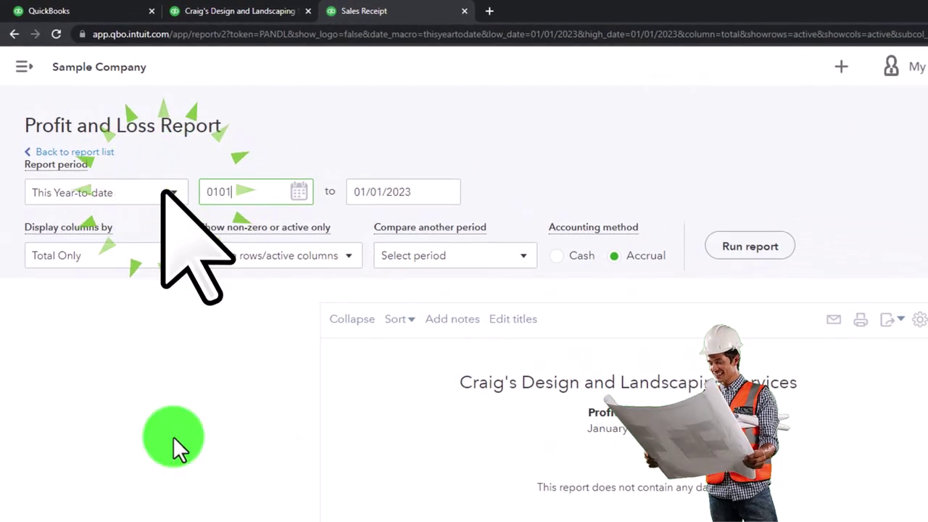
pyautogui.write('/01/202')
pyautogui.press('Tab')
pyautogui.write('123122')
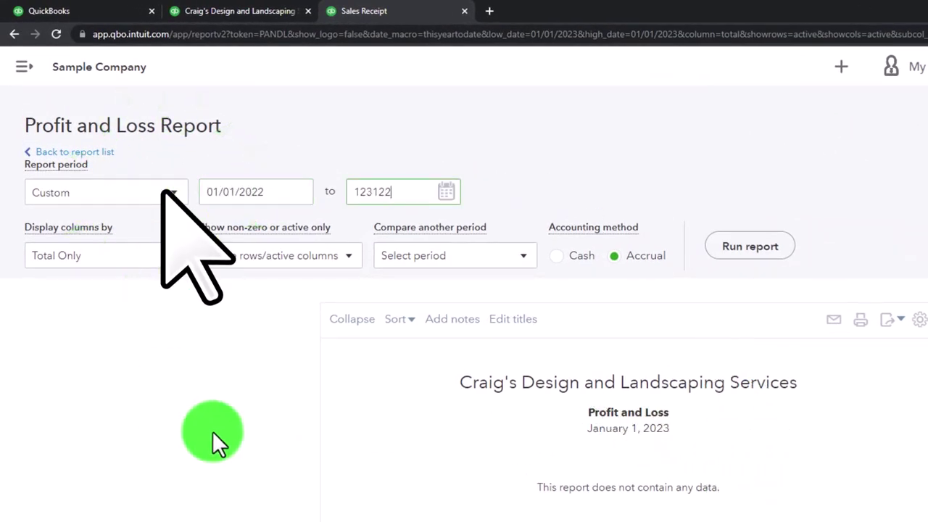
pyautogui.click(758, 244)
pyautogui.scroll(-3, 739, 238)
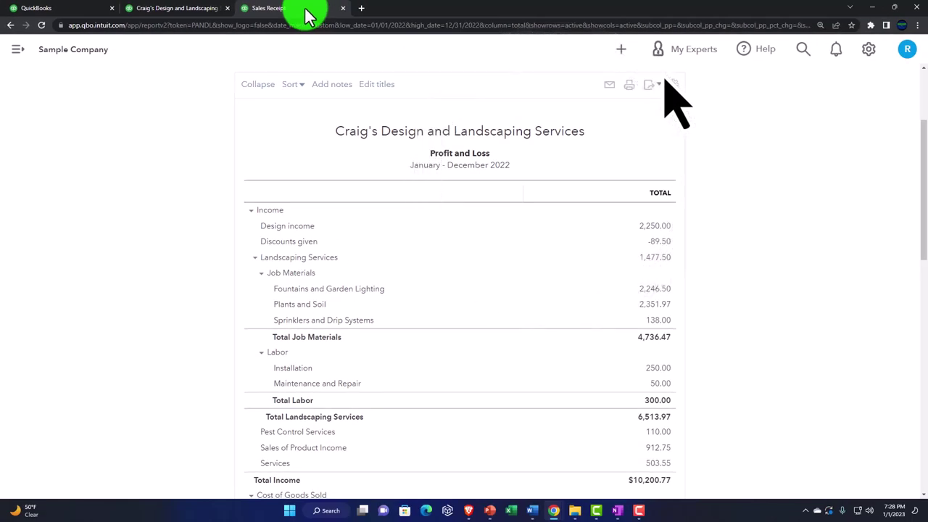
# - Duplicate the Profit and Loss browser tab, open the report list in the copy, and hide the navigation menu
pyautogui.rightClick(307, 16)
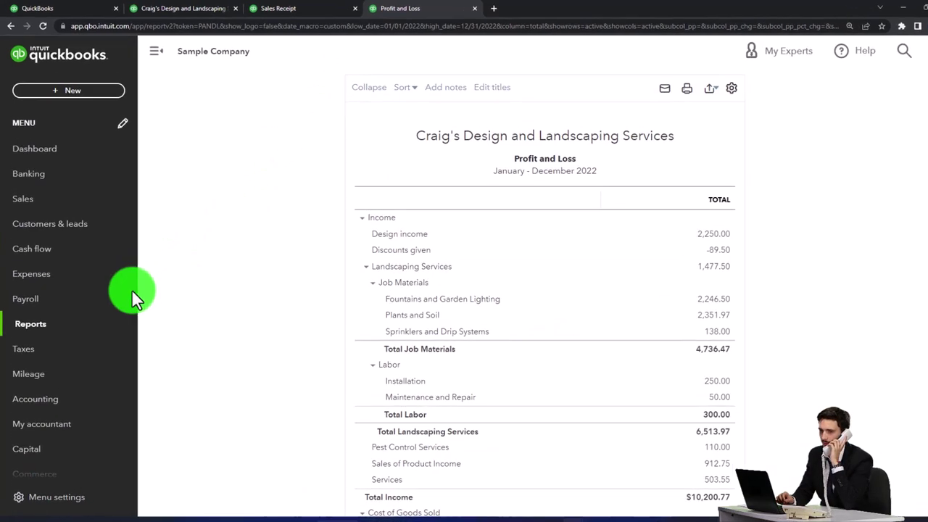
pyautogui.click(54, 313)
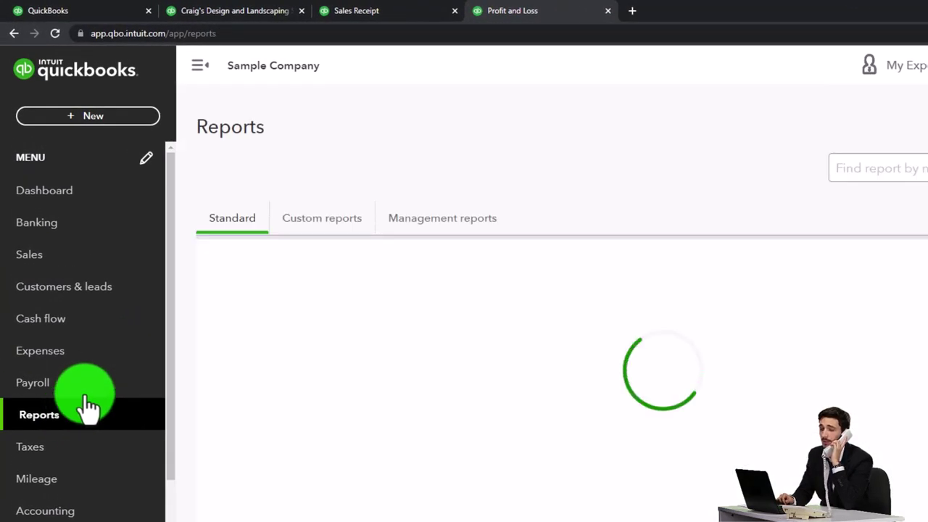
pyautogui.click(204, 71)
# - Open the Sales by Product/Service Summary report from the Sales and customers category
pyautogui.scroll(-10, 435, 348)
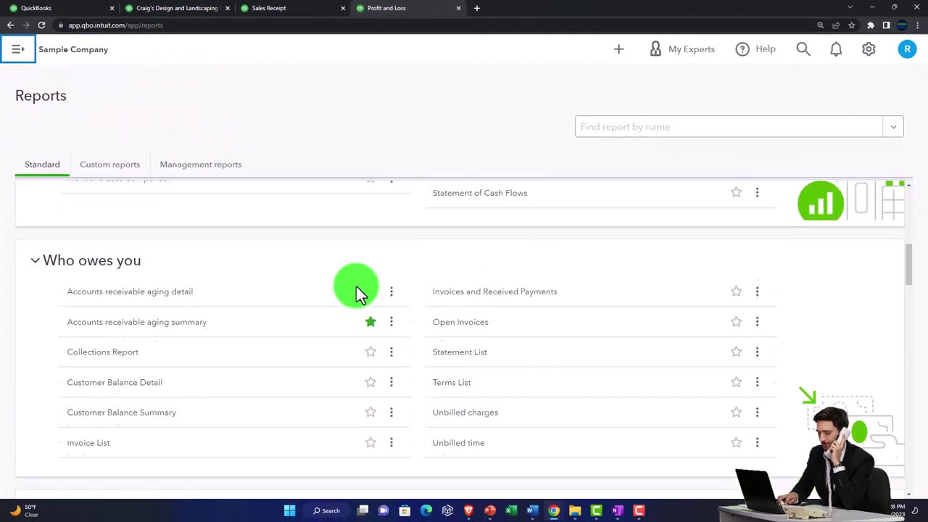
pyautogui.scroll(-5, 357, 288)
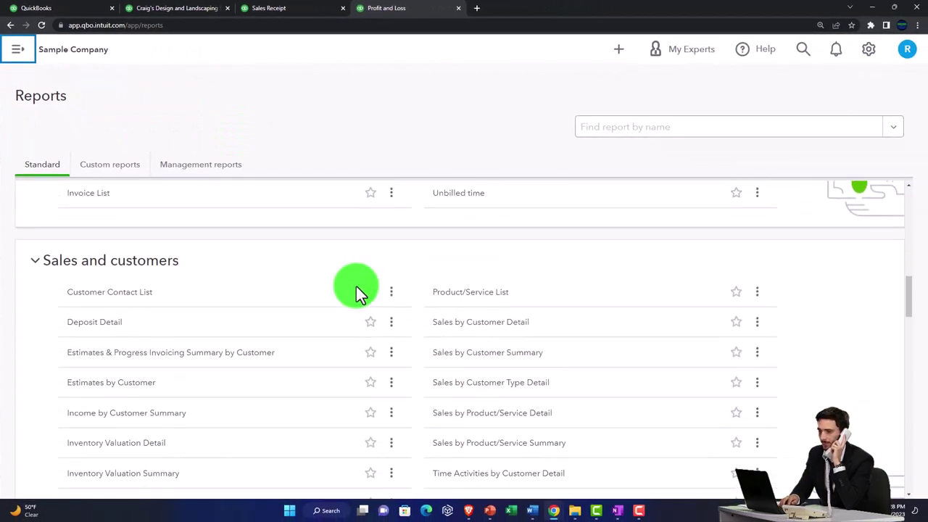
pyautogui.click(113, 227)
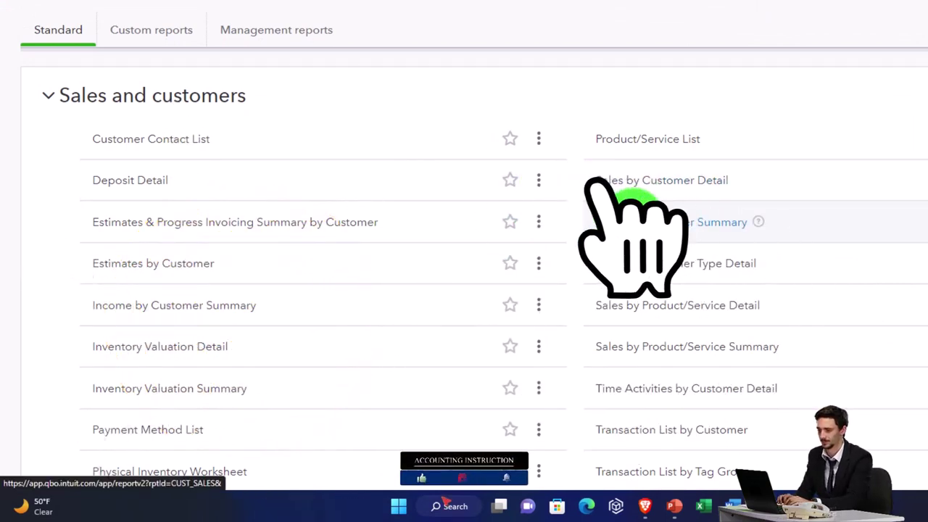
pyautogui.scroll(-1, 632, 246)
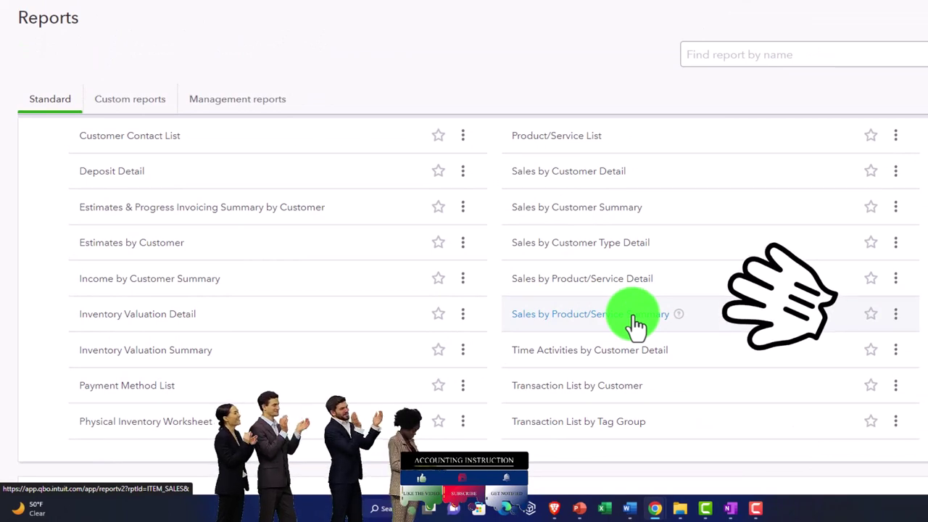
pyautogui.click(633, 316)
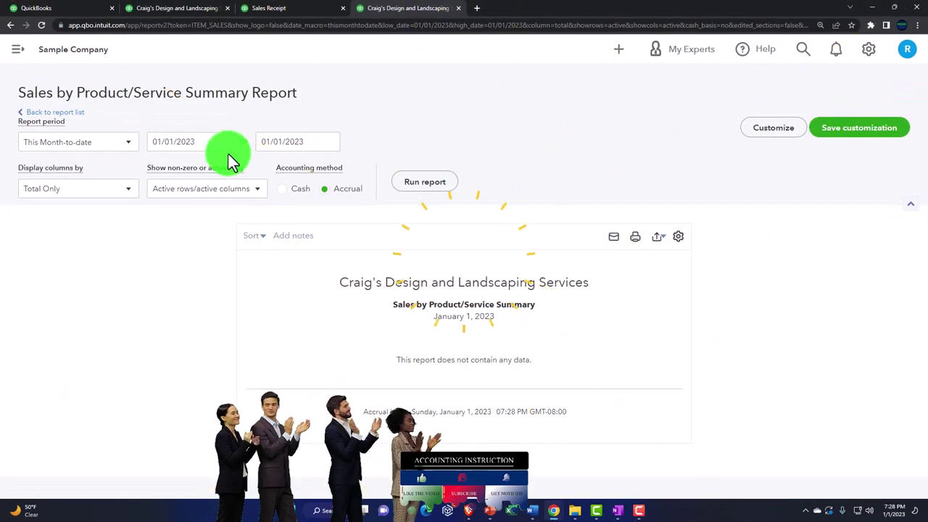
# - Run the Sales by Product/Service Summary report for 01/01/2022 to 12/31/2022 and review the sales lines for each item
pyautogui.click(207, 140)
pyautogui.write('01/01/20')
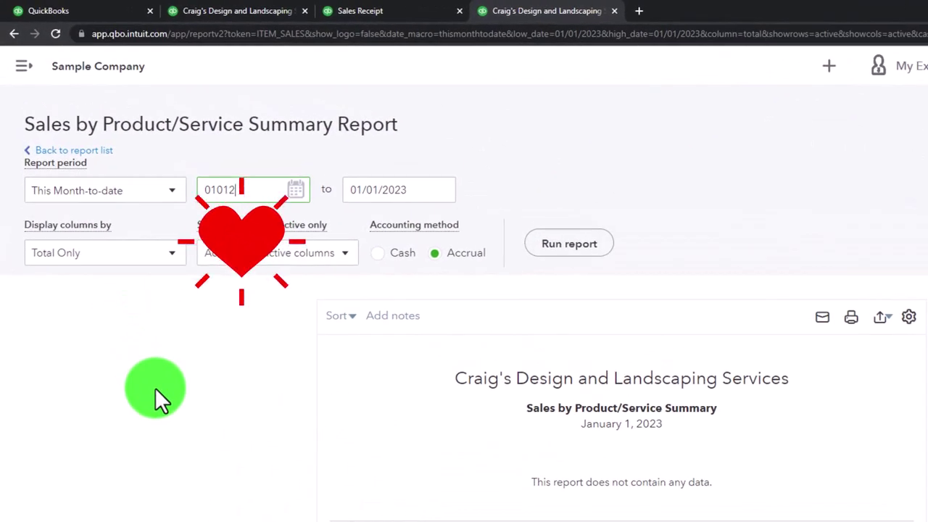
pyautogui.write('2')
pyautogui.press('Tab')
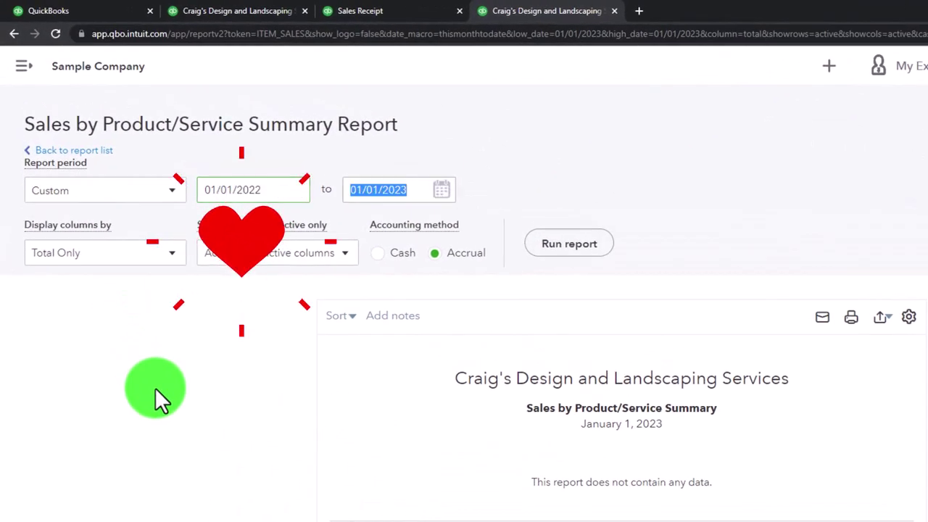
pyautogui.write('123122')
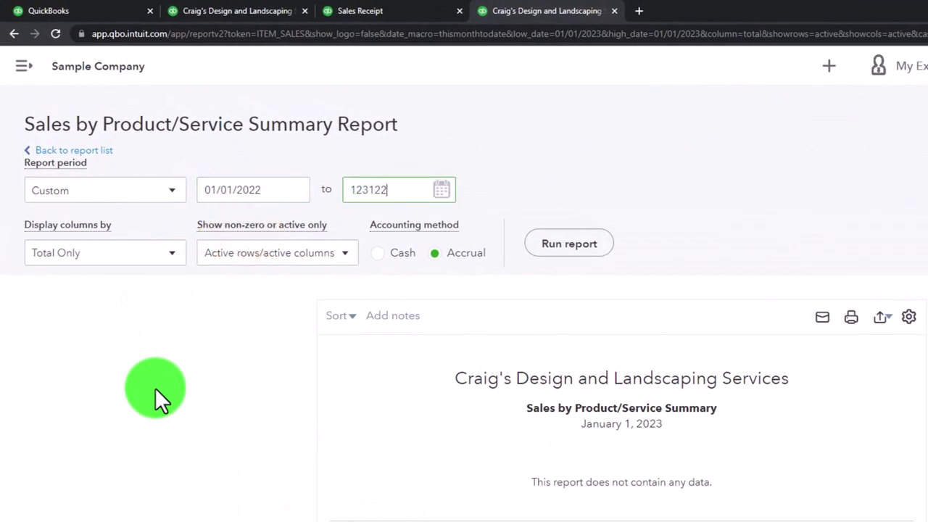
pyautogui.press('Tab')
pyautogui.click(576, 247)
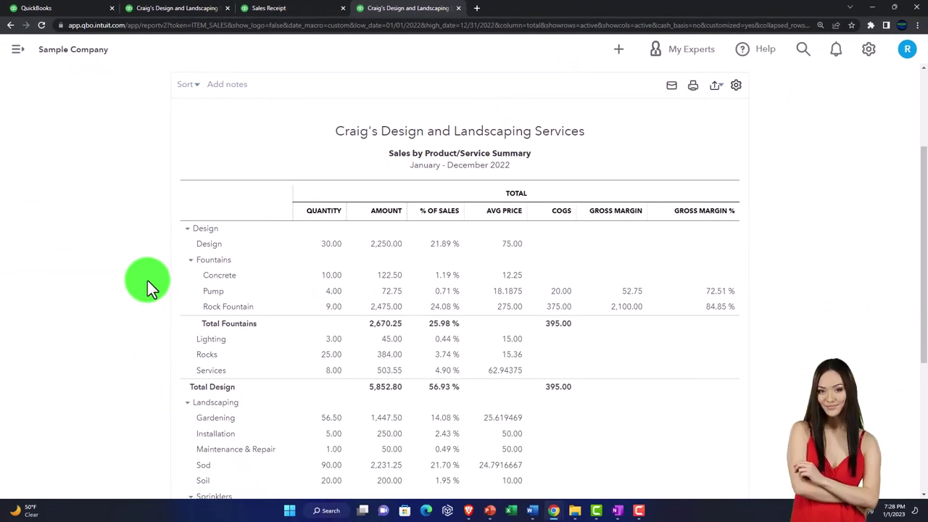
pyautogui.hotkey('ctrl', '+')
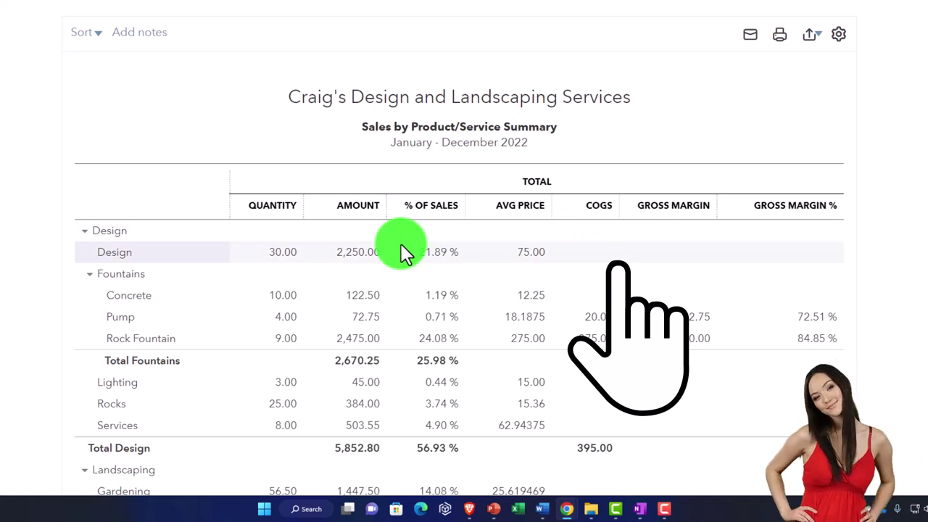
pyautogui.scroll(-1, 401, 244)
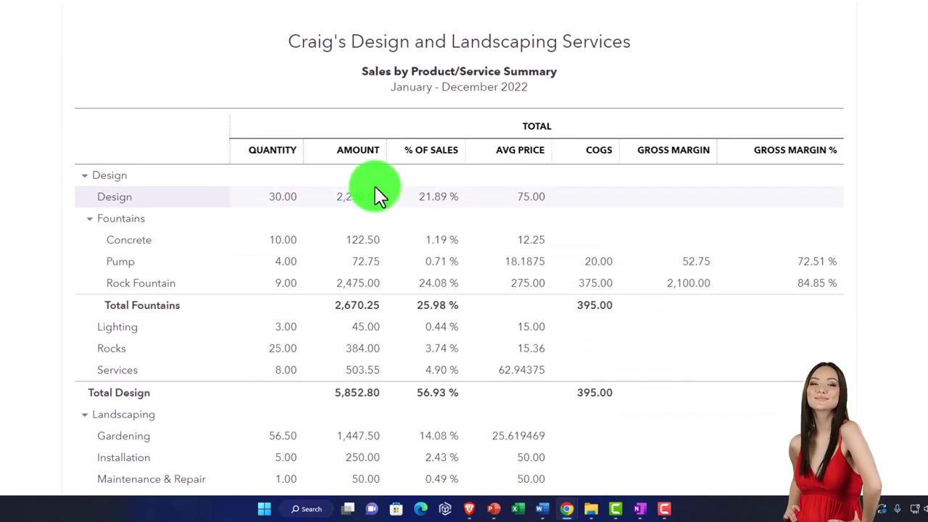
pyautogui.scroll(-5, 375, 190)
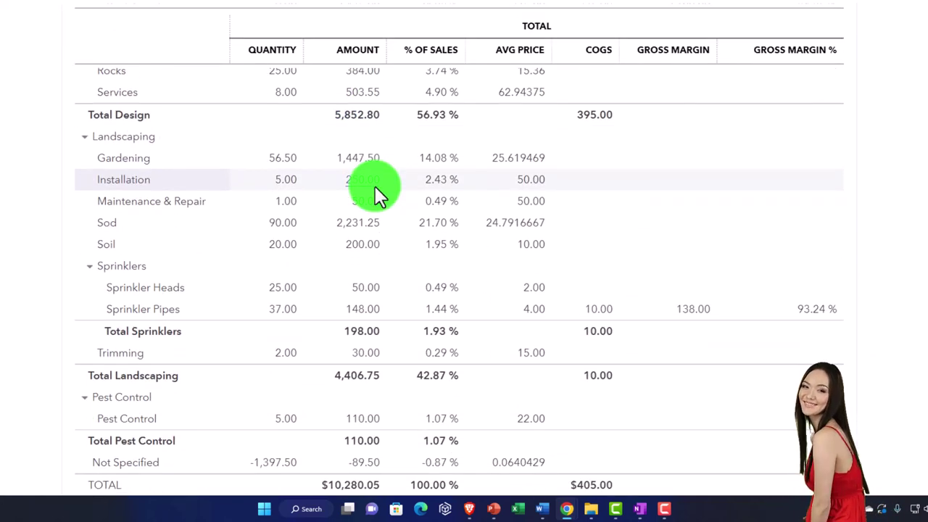
pyautogui.scroll(5, 374, 186)
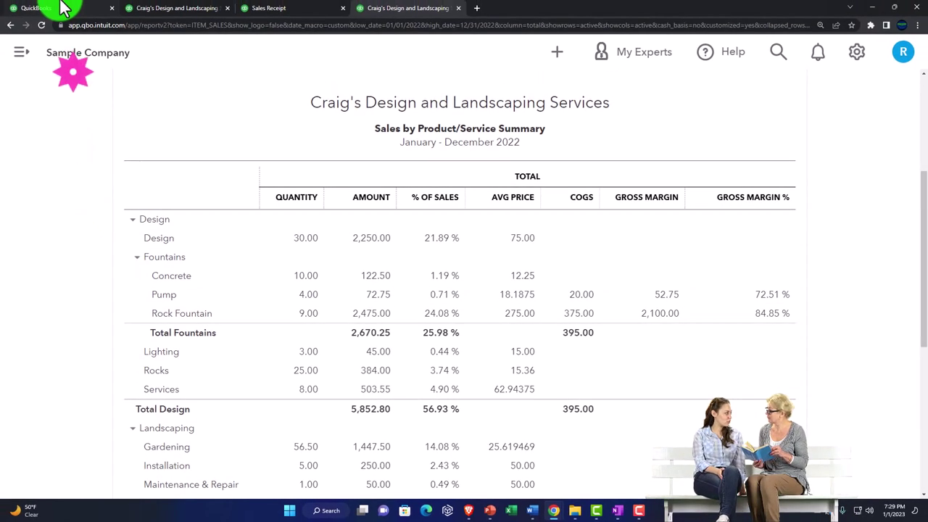
# - Open the Products and Services list under Sales in the first QuickBooks browser tab and review its items with the navigation menu hidden
pyautogui.click(62, 9)
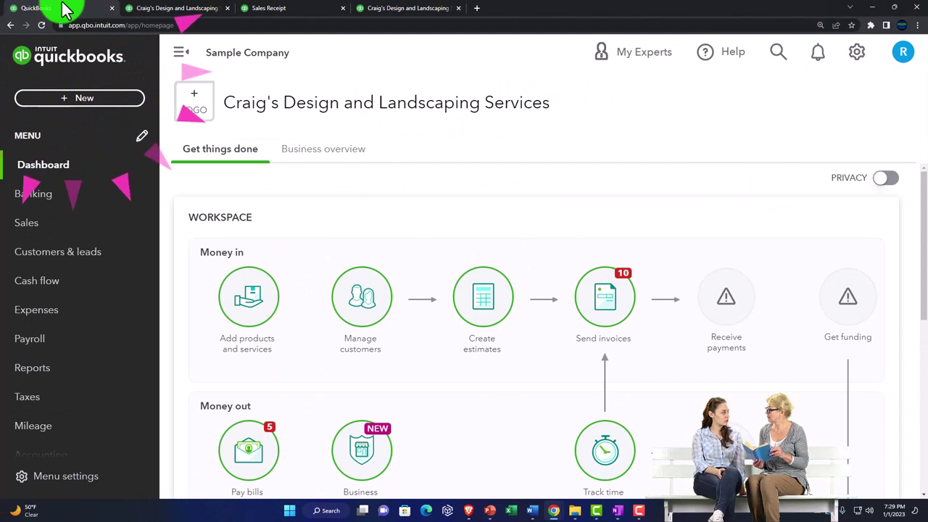
pyautogui.click(32, 224)
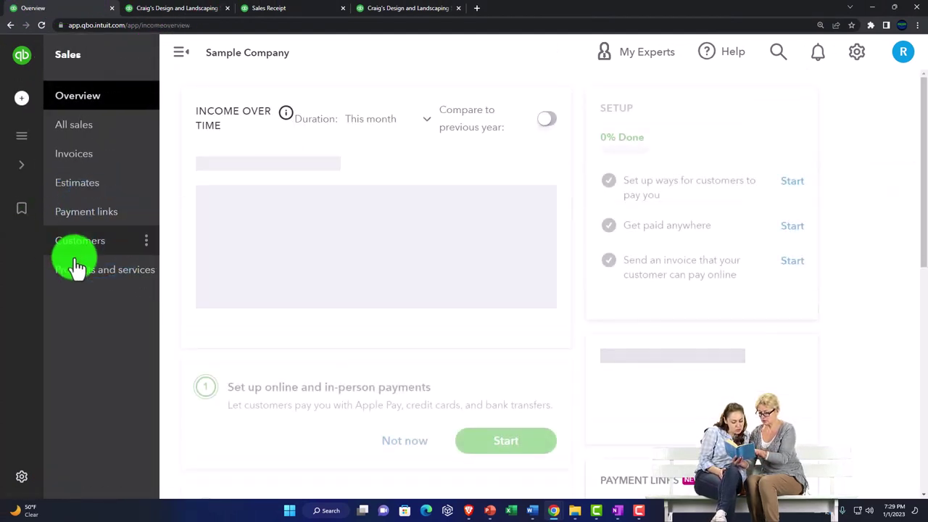
pyautogui.click(85, 280)
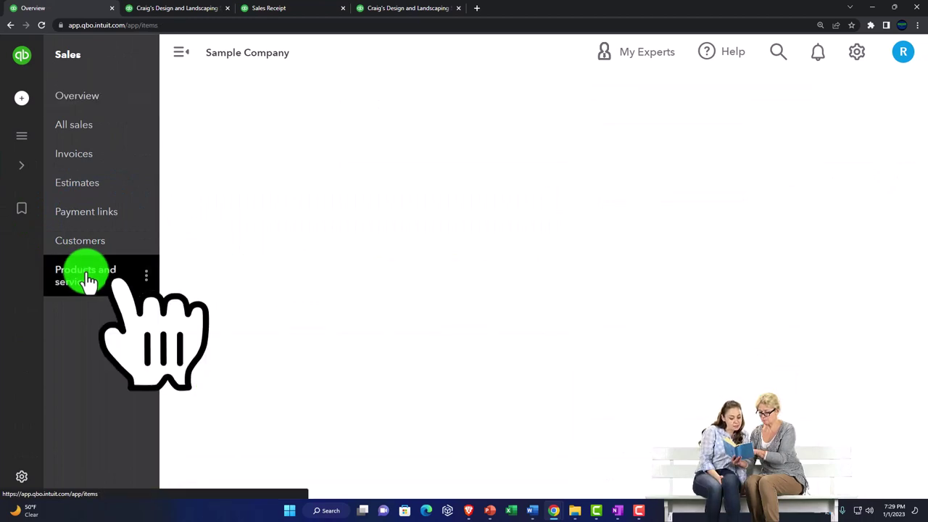
pyautogui.click(174, 58)
pyautogui.scroll(-3, 286, 254)
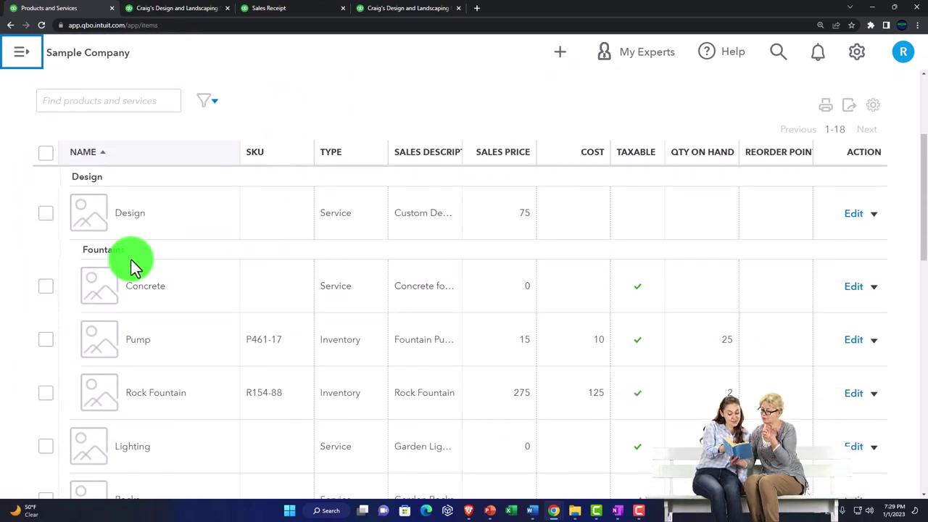
pyautogui.scroll(-5, 130, 265)
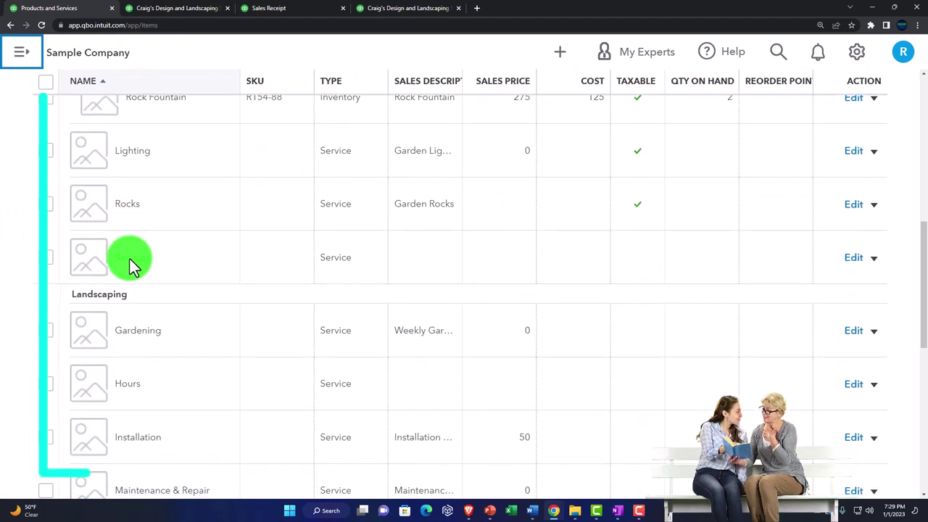
pyautogui.scroll(-5, 131, 264)
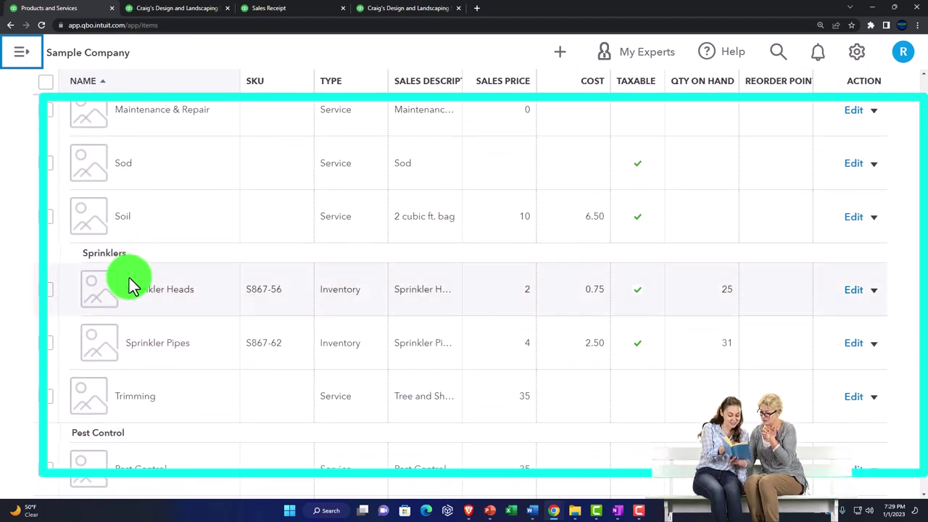
pyautogui.scroll(-3, 130, 277)
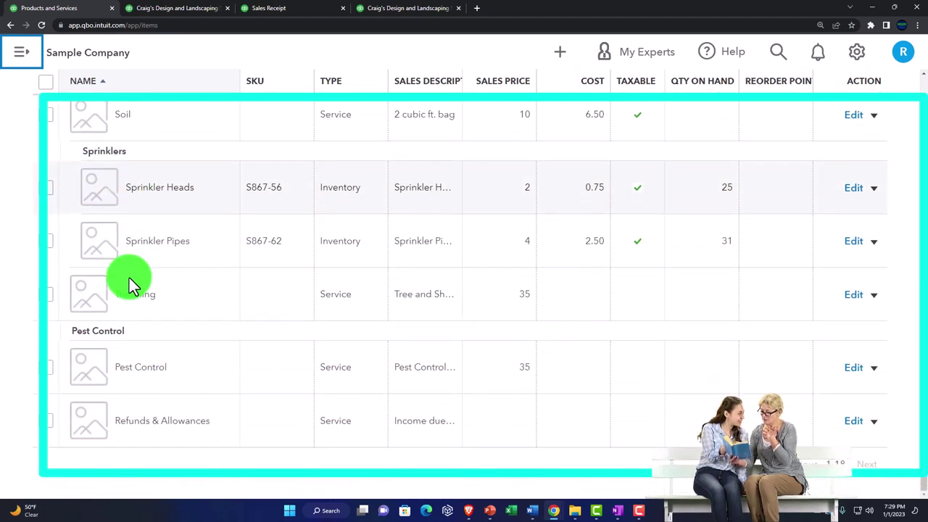
# - Return to the 2022 Sales by Product/Service Summary report and check its total sales amount
pyautogui.click(380, 13)
pyautogui.scroll(-4, 92, 315)
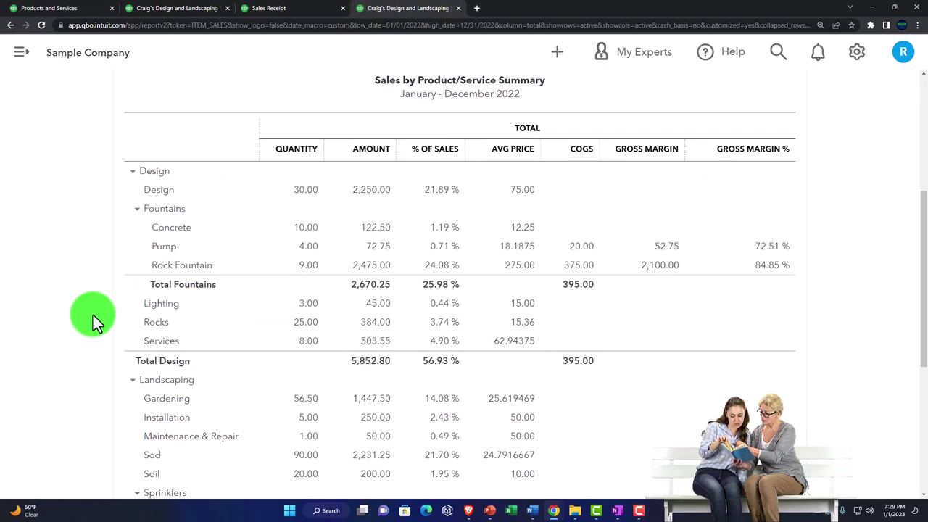
pyautogui.scroll(-1, 93, 315)
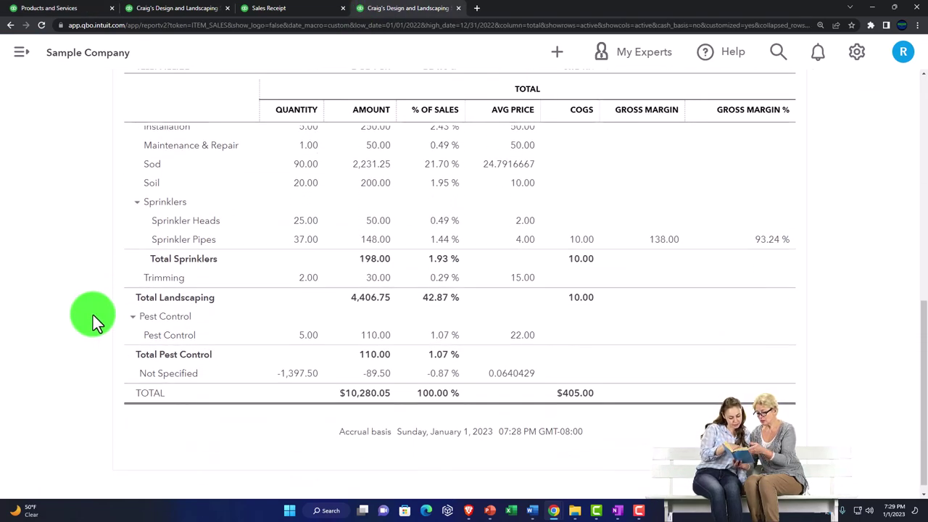
pyautogui.click(354, 400)
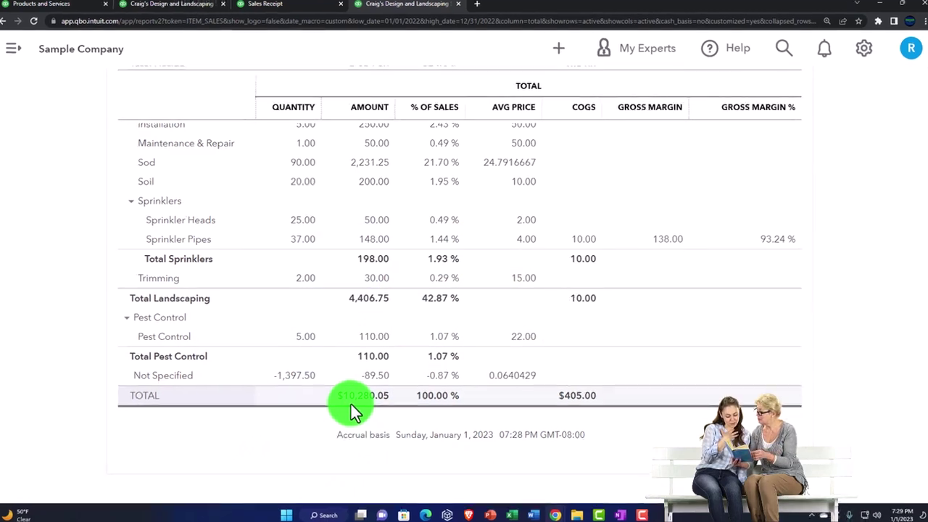
pyautogui.click(360, 398)
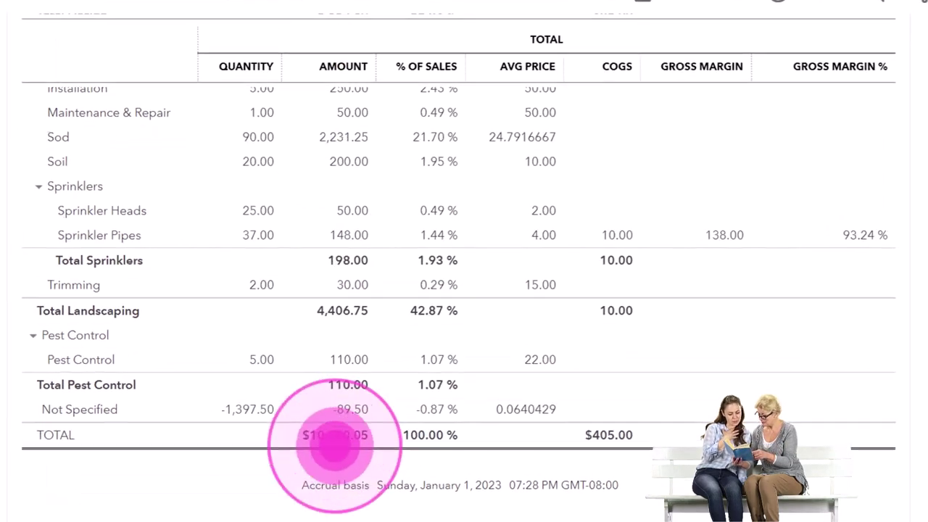
# - Review the income accounts on the 2022 Profit and Loss report and collapse the Income section
pyautogui.click(300, 10)
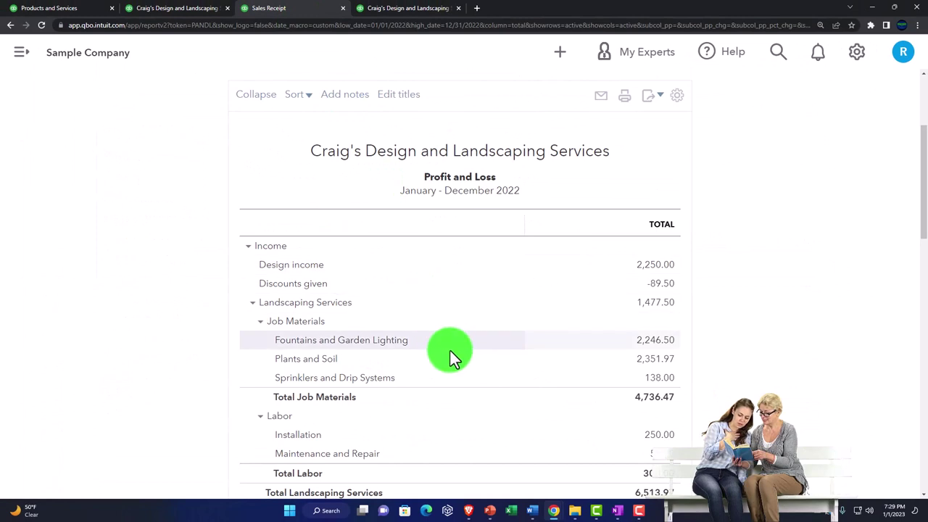
pyautogui.scroll(-2, 450, 351)
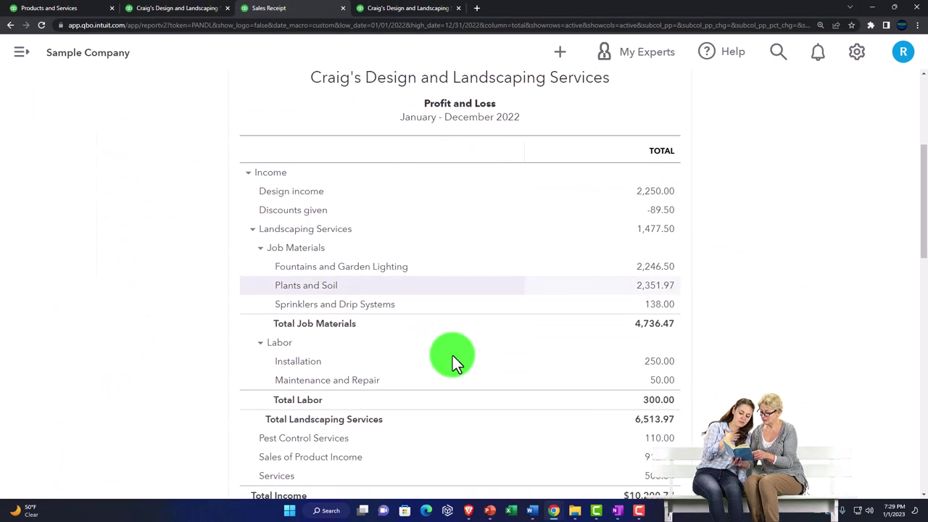
pyautogui.click(247, 149)
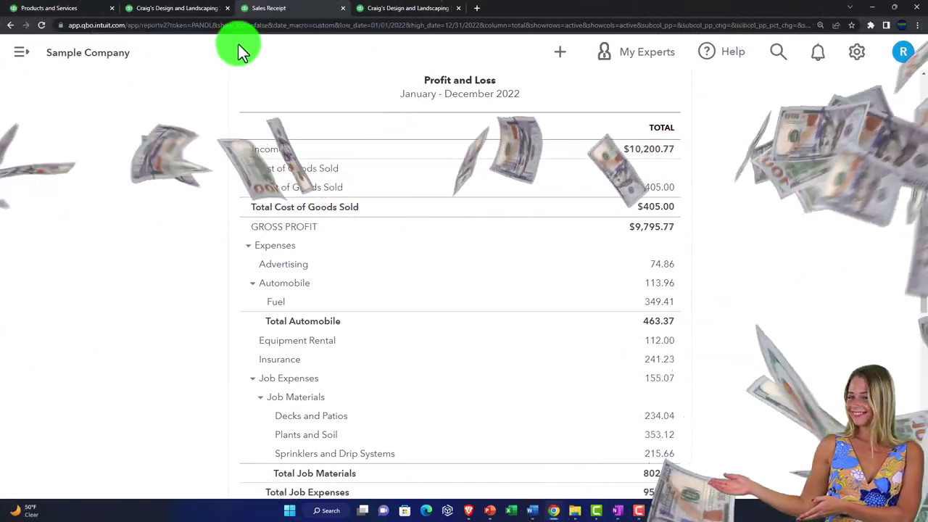
# - Check Accounts Receivable on the December 31, 2022 Balance Sheet and return to the Profit and Loss report
pyautogui.click(185, 10)
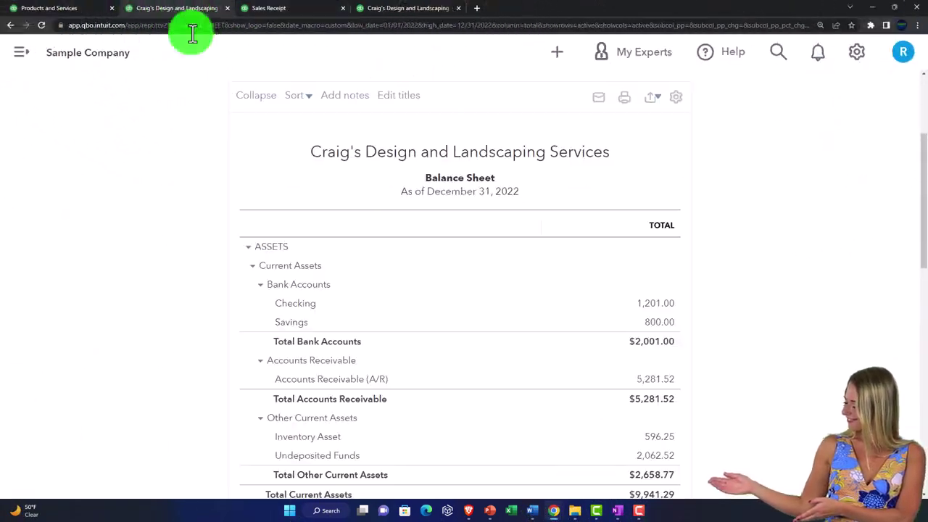
pyautogui.scroll(-2, 218, 217)
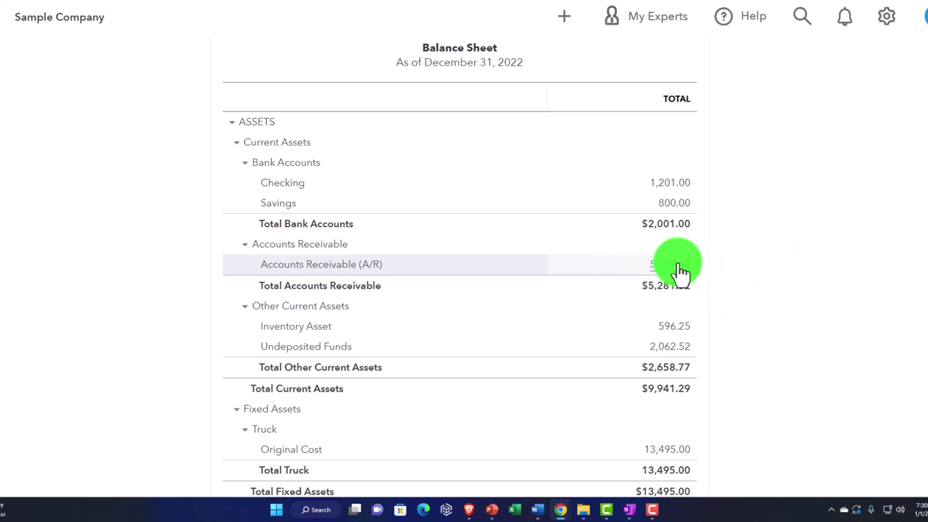
pyautogui.click(280, 10)
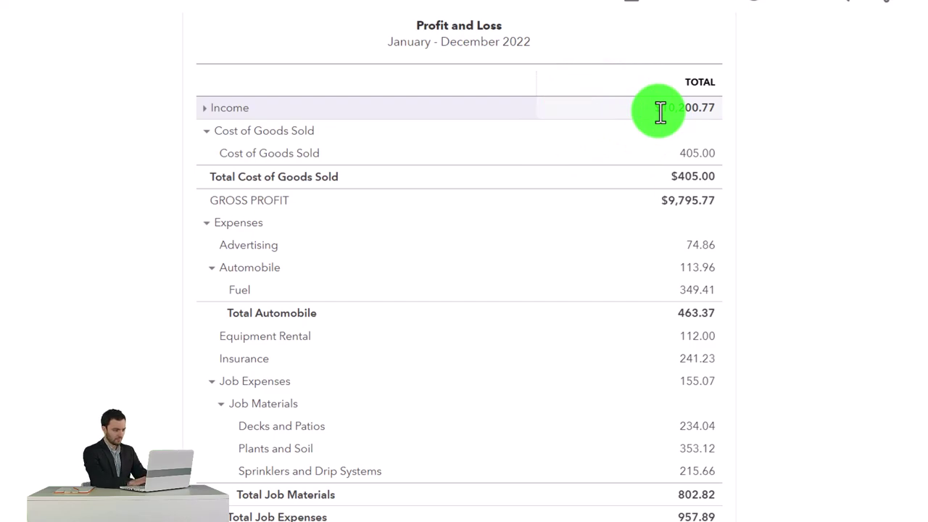
# - View the customer transaction forms available for creation, including Sales receipt, and return to the Profit and Loss report without opening one
pyautogui.click(560, 52)
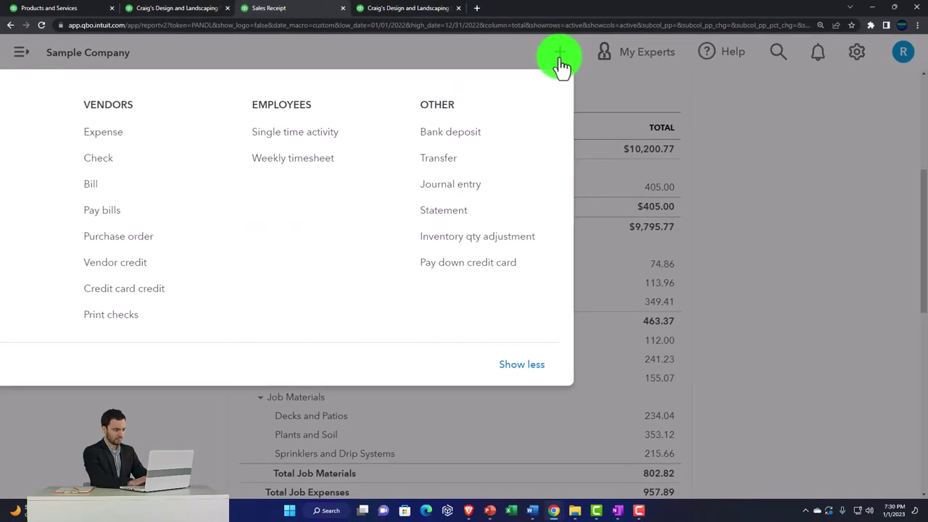
pyautogui.hotkey('ctrl', '-')
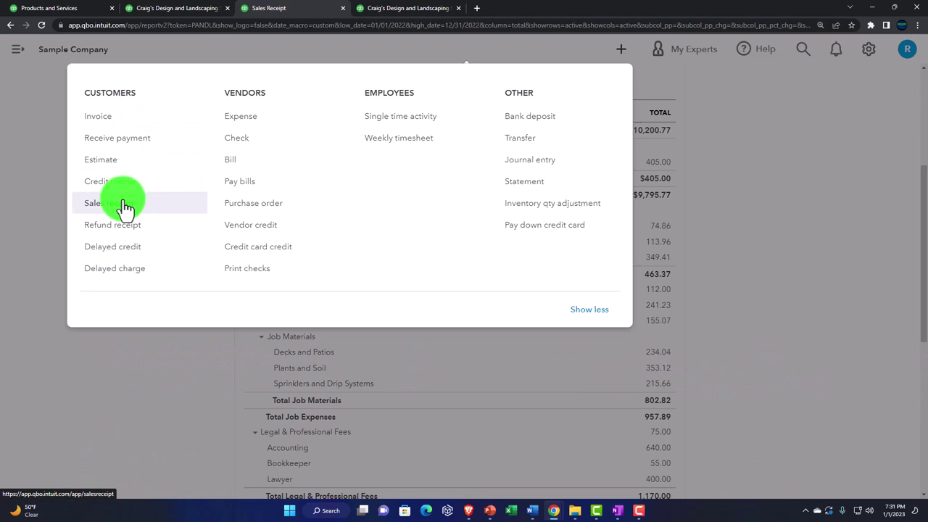
pyautogui.click(32, 200)
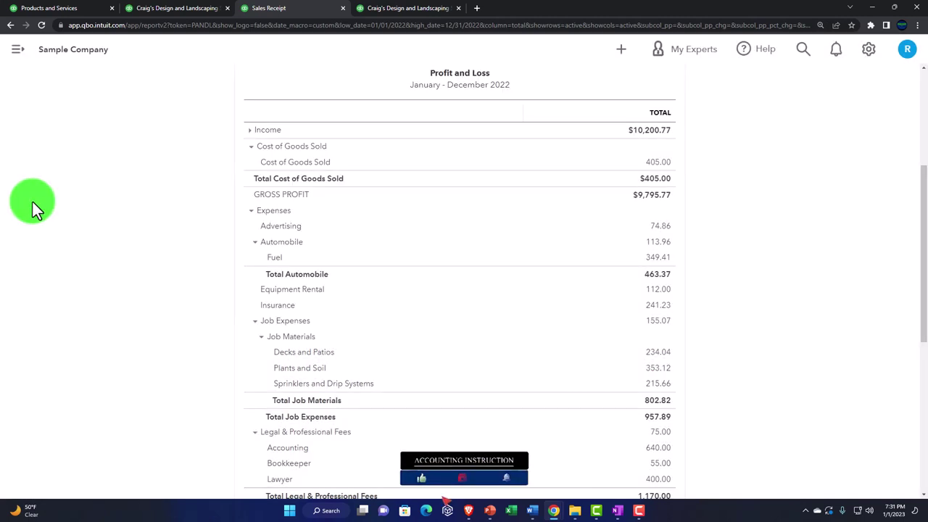
pyautogui.scroll(1, 105, 220)
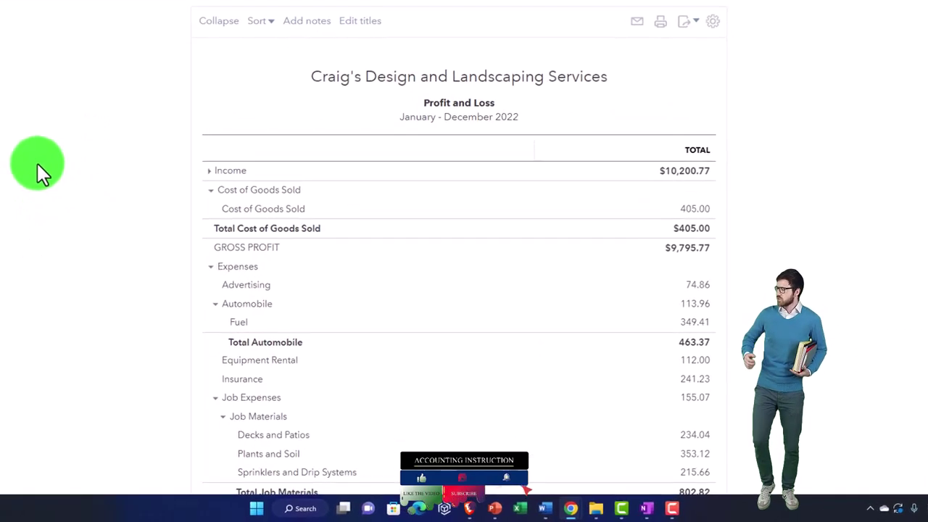
# - Examine the quantity, amount and percentage-of-sales figures for the items in the Sales by Product/Service Summary report
pyautogui.hotkey('ctrl', '+')
pyautogui.scroll(-3, 36, 162)
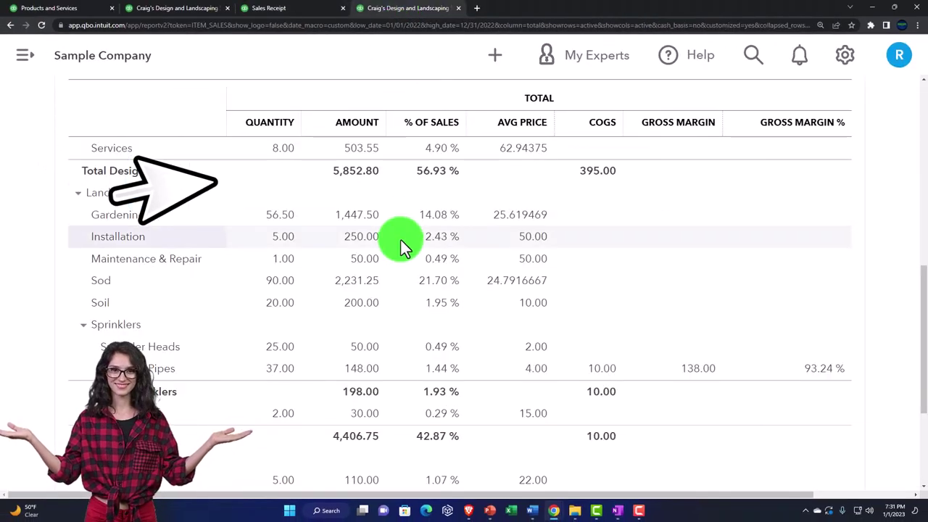
pyautogui.scroll(2, 401, 240)
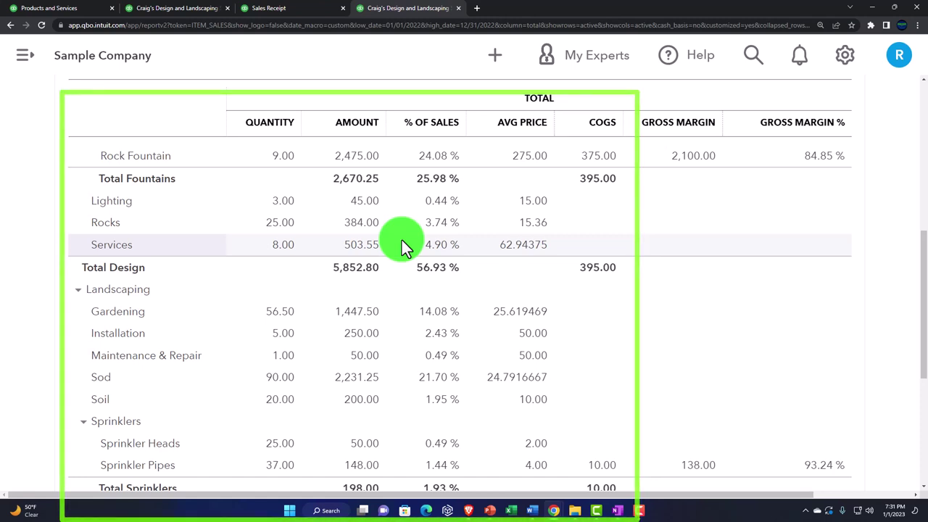
pyautogui.scroll(1, 401, 240)
pyautogui.scroll(2, 401, 240)
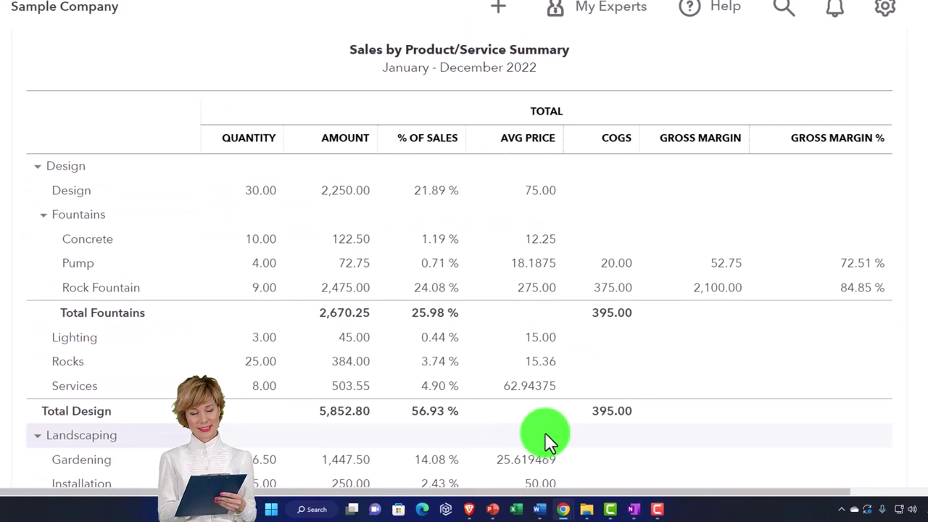
# - Open the Windows Calculator, switch it to the compact always-on-top view and place it over the sales report
pyautogui.click(314, 510)
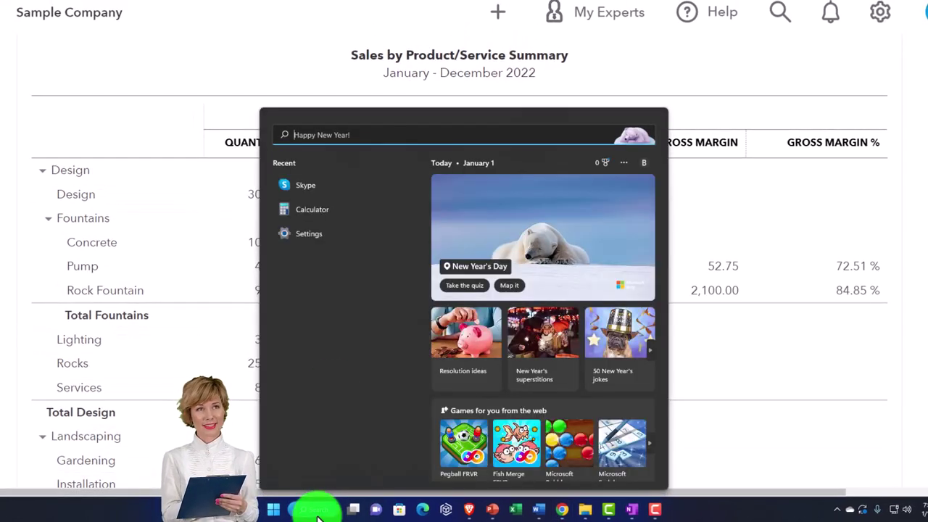
pyautogui.click(292, 209)
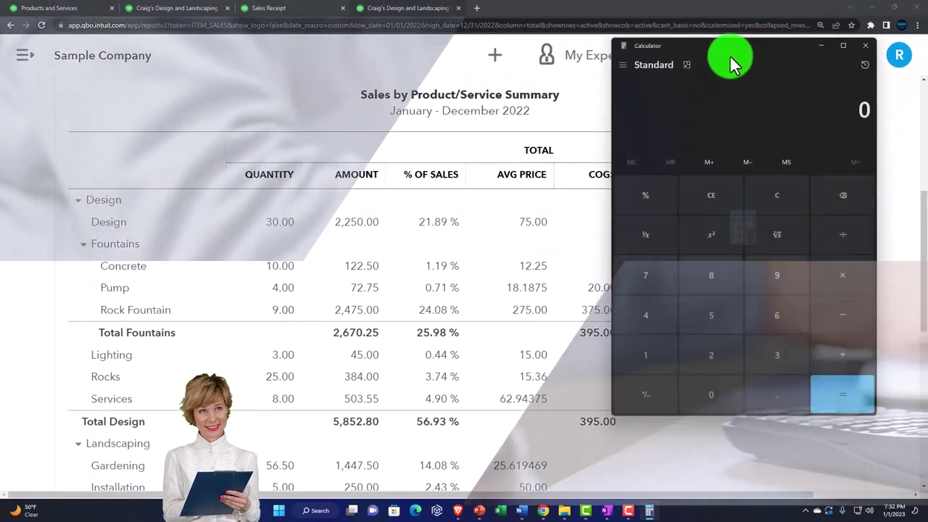
pyautogui.moveTo(729, 58); pyautogui.dragTo(622, 116)
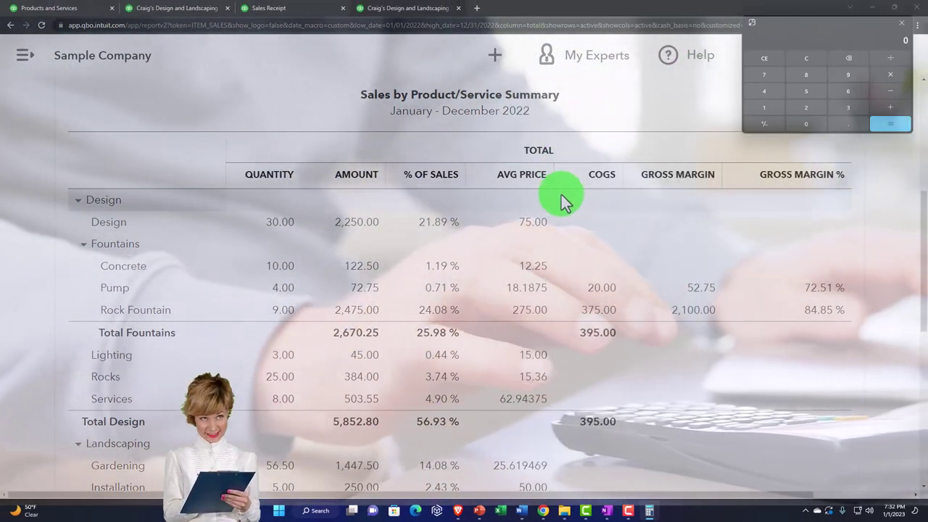
pyautogui.moveTo(805, 26); pyautogui.dragTo(557, 237)
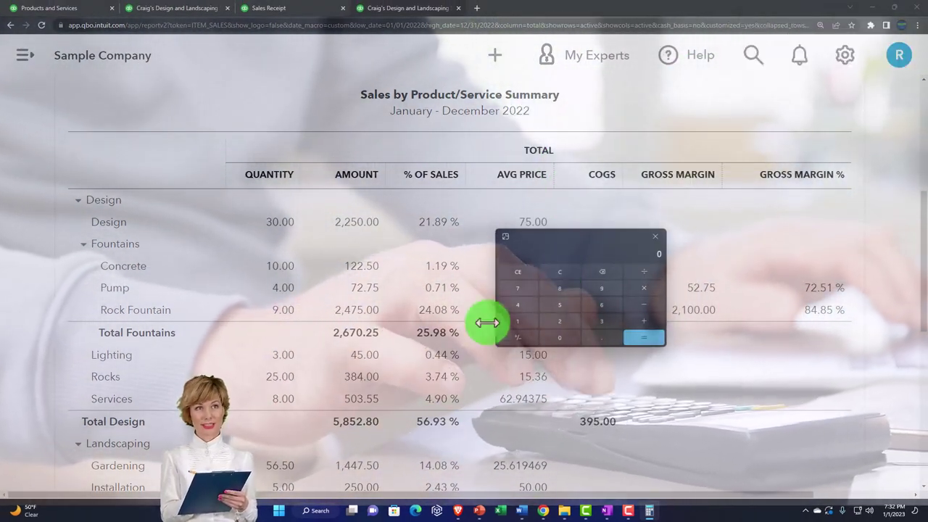
# - Divide the Total Fountains amount 2,670.25 by total sales 10,280.05 and compare the result with the report's percentage of sales
pyautogui.write('2,67')
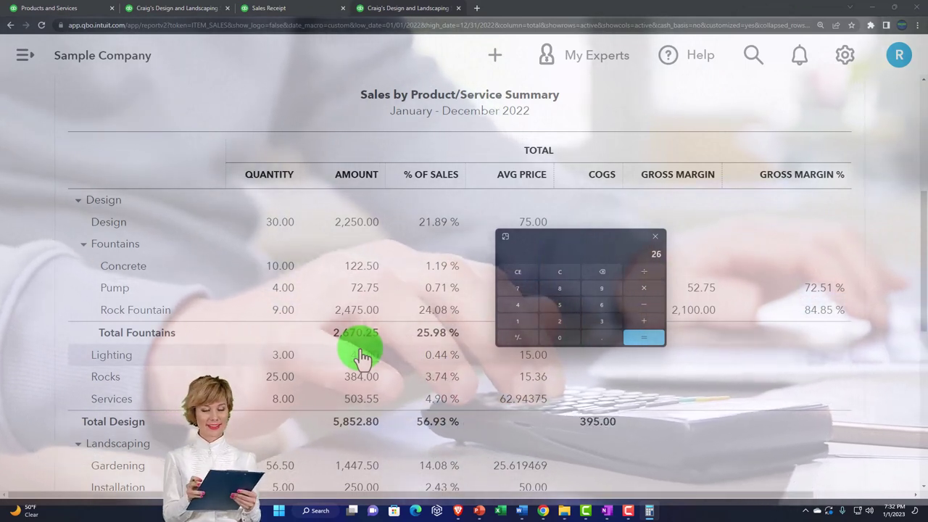
pyautogui.write('0.25')
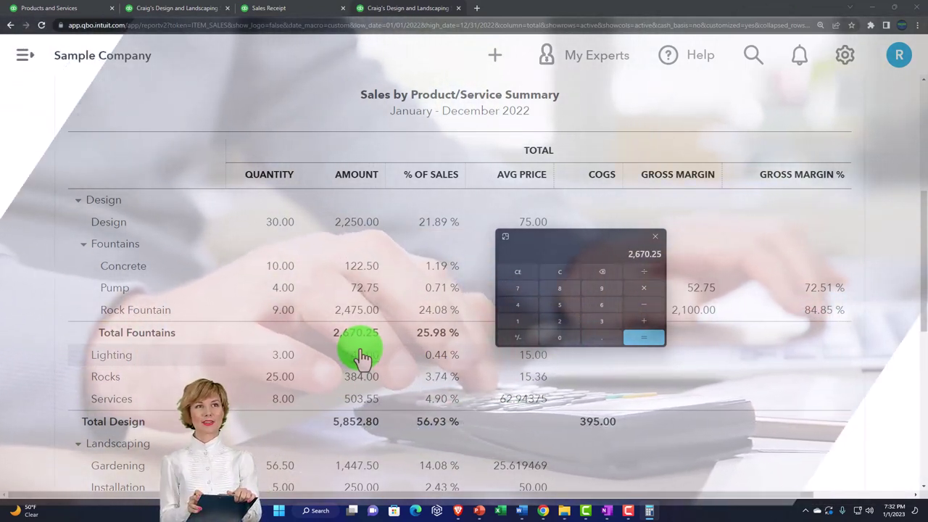
pyautogui.scroll(-10, 237, 394)
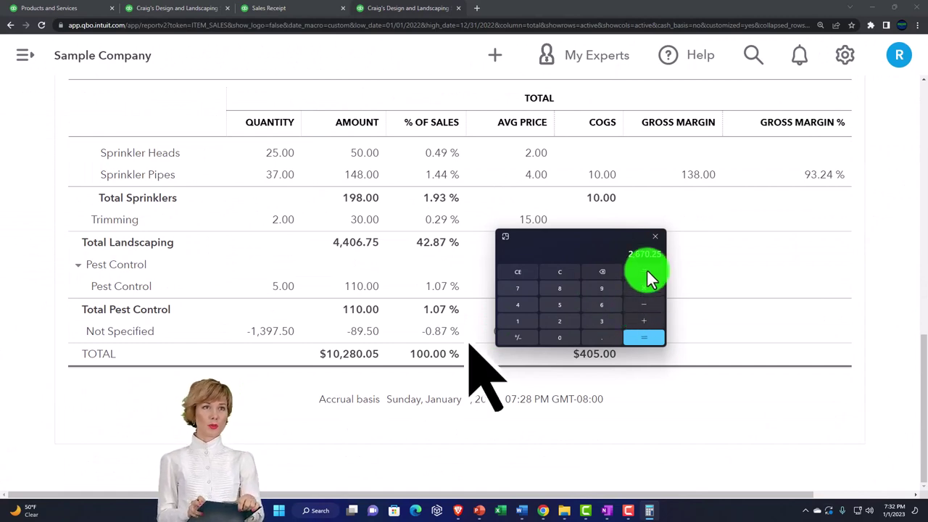
pyautogui.write('10280.05')
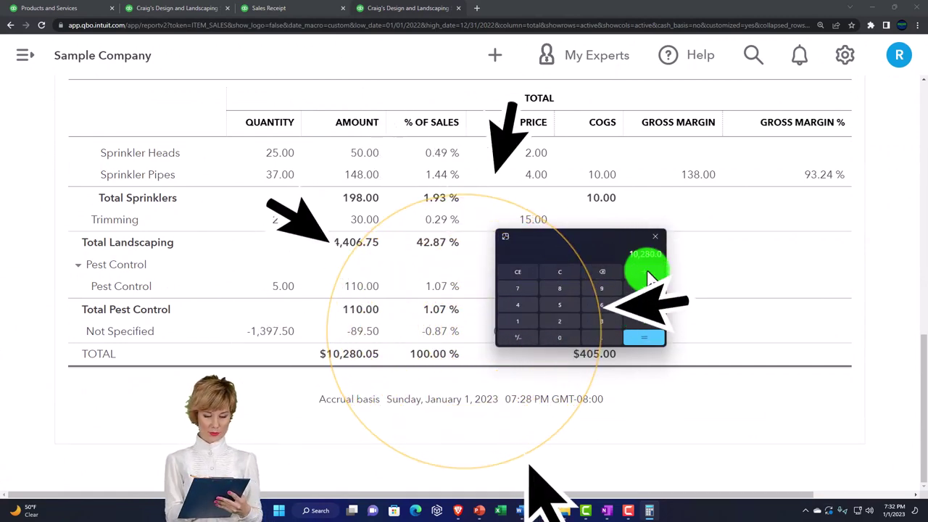
pyautogui.press('Return')
pyautogui.scroll(3, 370, 273)
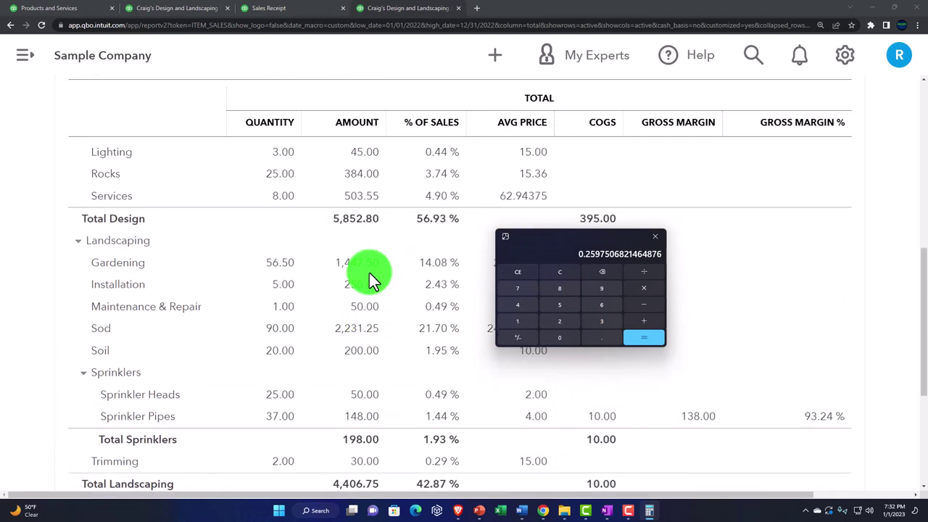
pyautogui.scroll(2, 369, 273)
pyautogui.scroll(3, 395, 283)
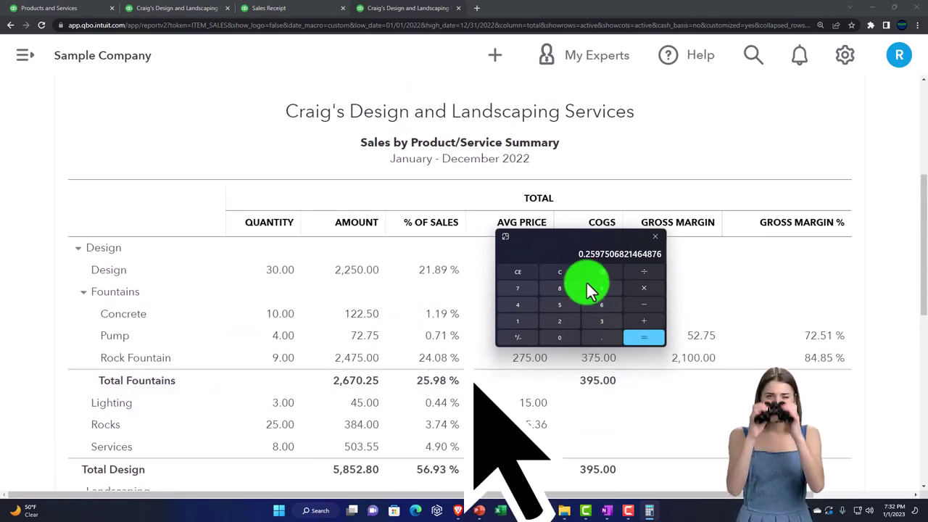
# - Calculate the Rock Fountain average price by dividing its amount 2,475 by its quantity 9
pyautogui.moveTo(590, 239); pyautogui.dragTo(927, 209)
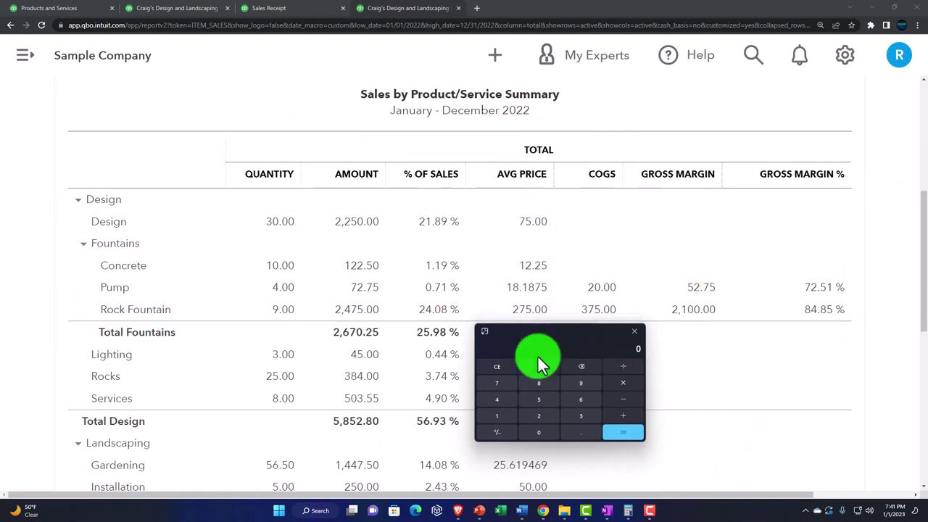
pyautogui.write('2,475')
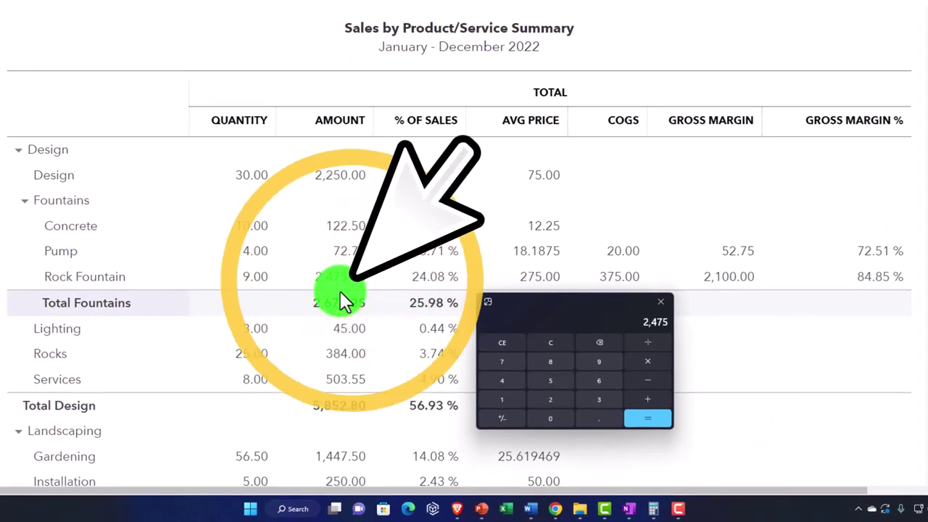
pyautogui.write('9')
pyautogui.press('Return')
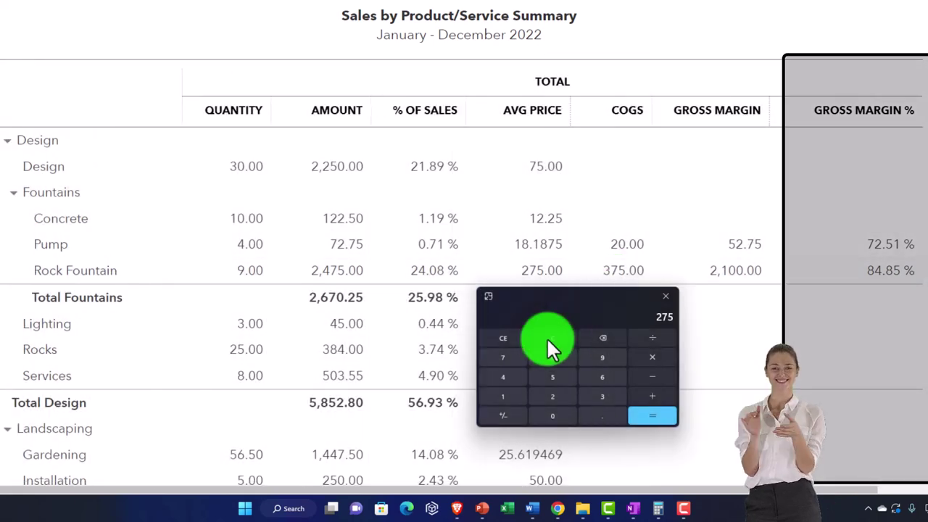
# - Calculate the Rock Fountain gross margin by subtracting cost of goods sold 375 from 2,475, and move the calculator aside
pyautogui.click(546, 338)
pyautogui.click(547, 337)
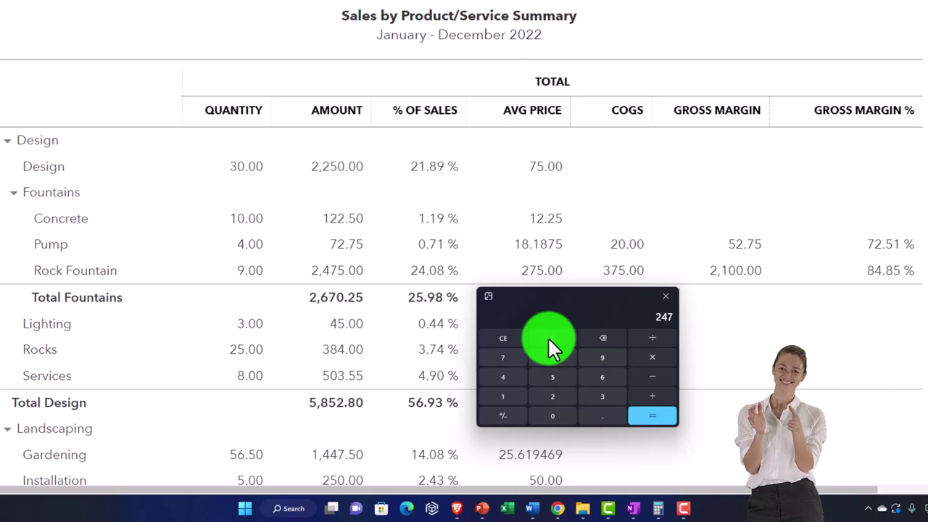
pyautogui.write('5')
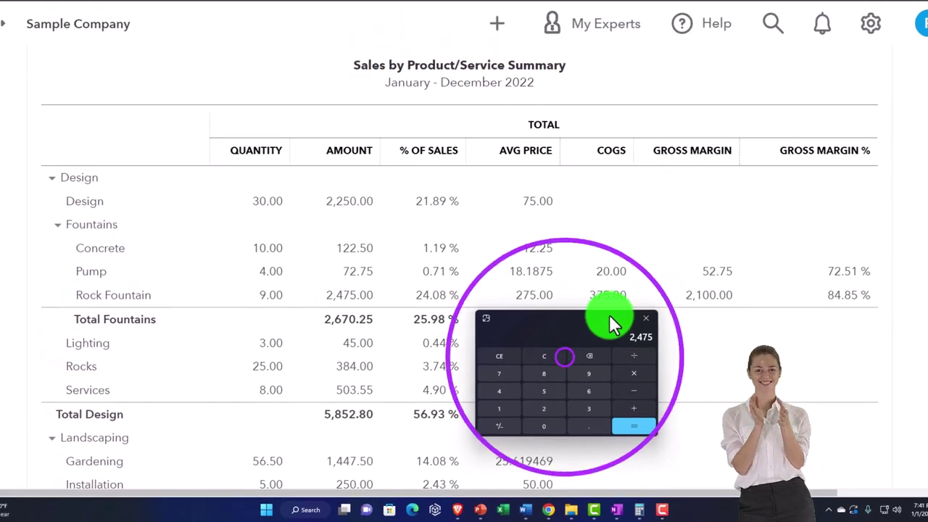
pyautogui.click(625, 392)
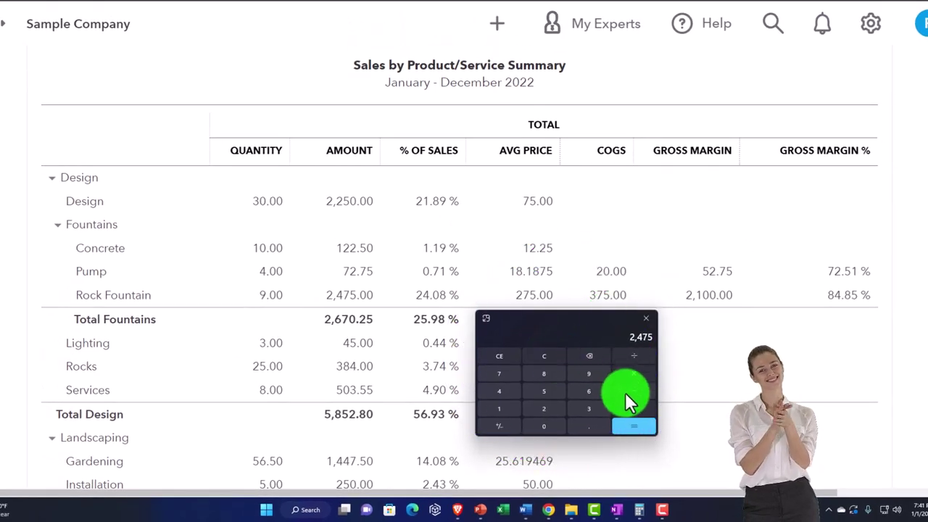
pyautogui.write('375')
pyautogui.press('Return')
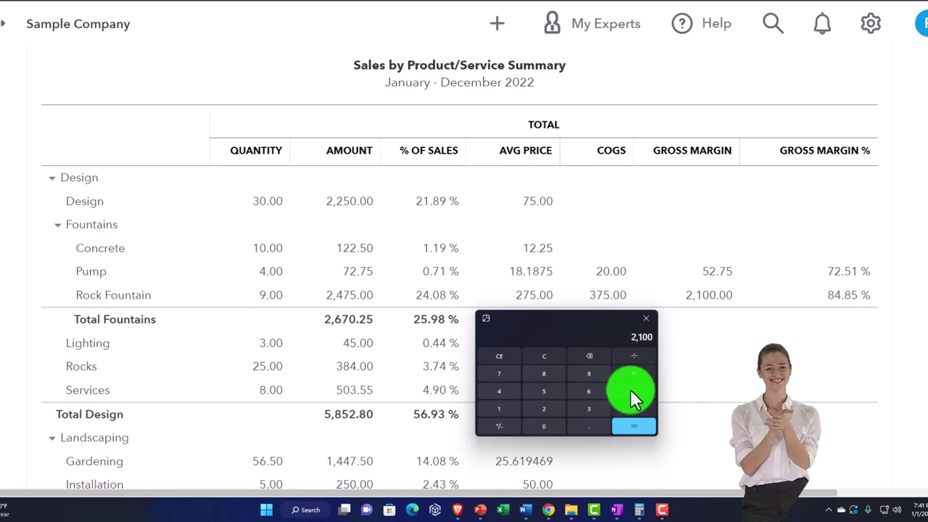
pyautogui.moveTo(580, 321)
pyautogui.mouseDown()
pyautogui.moveTo(652, 317)
pyautogui.moveTo(662, 324)
pyautogui.mouseUp()
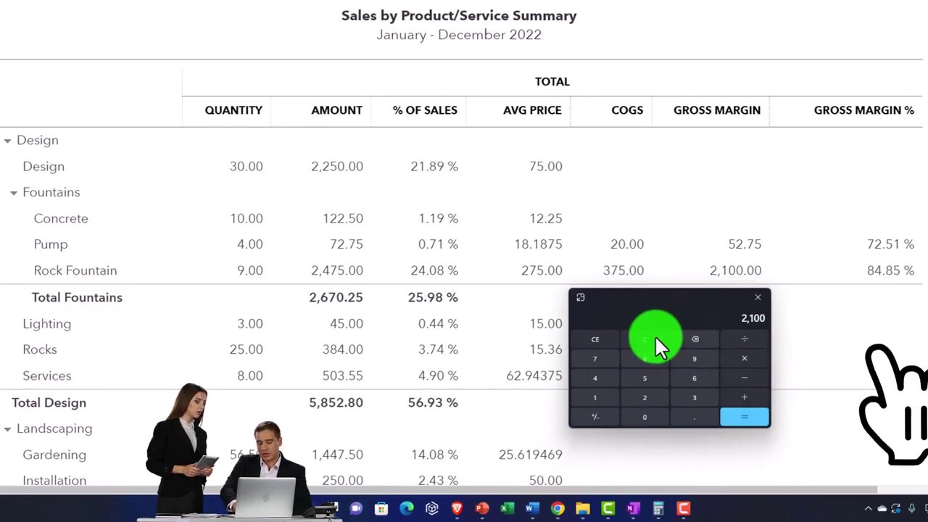
# - Divide the Rock Fountain gross margin 2,100 by its amount 2,475 and subtract 1 from the quotient
pyautogui.write('24')
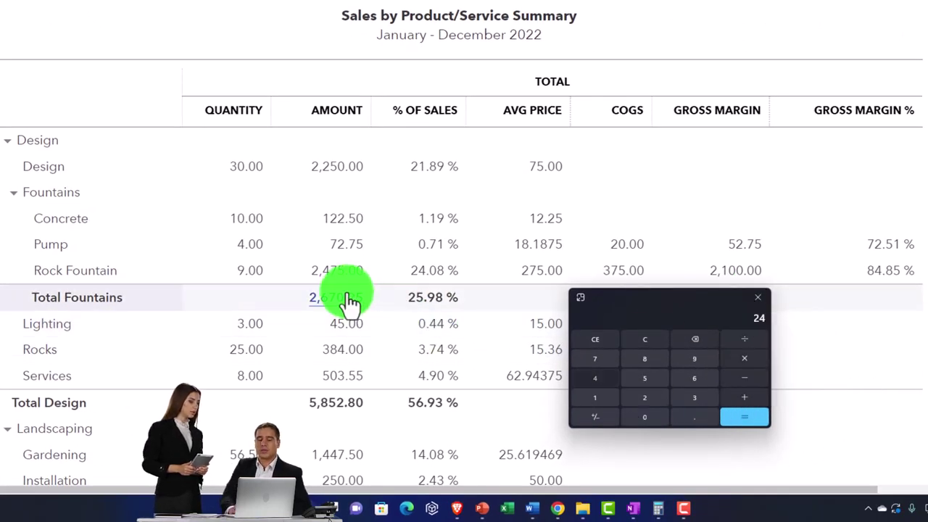
pyautogui.press('Return')
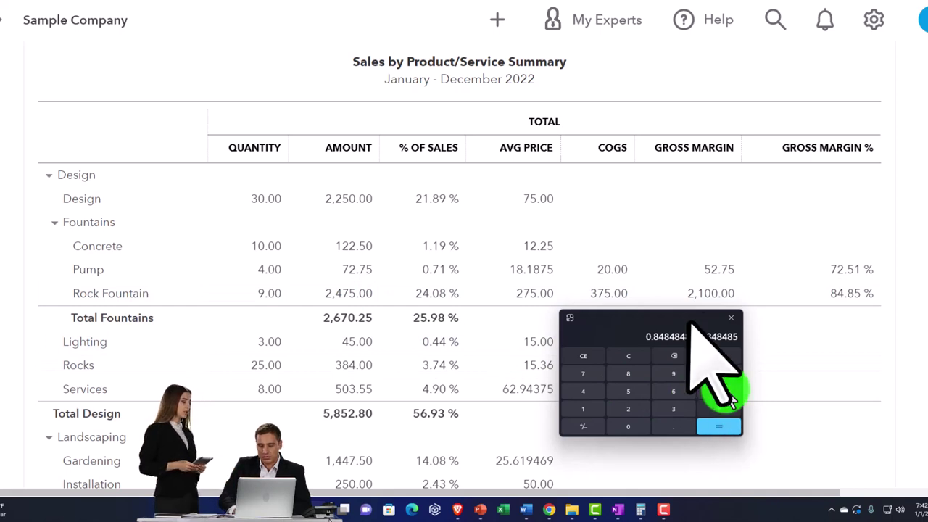
pyautogui.click(723, 391)
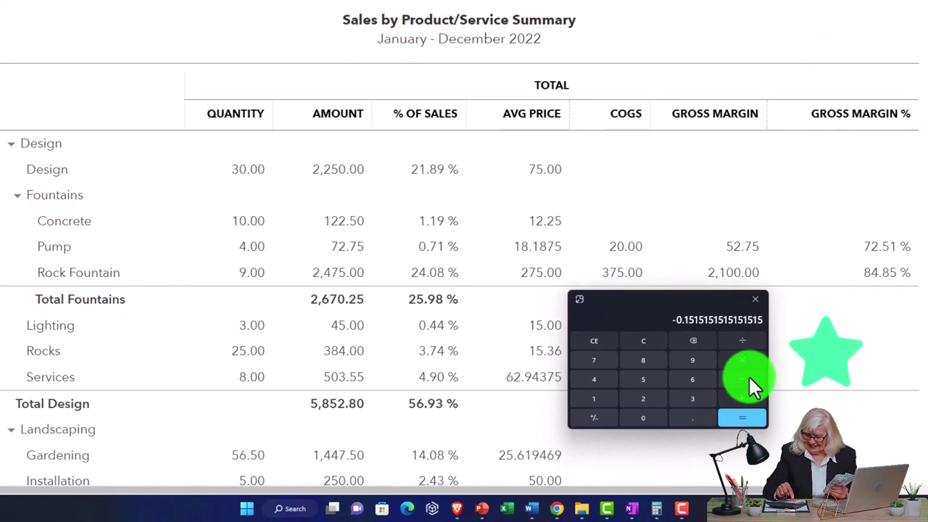
# - Clear the calculation, divide the Rock Fountain cost of goods sold 375 by its amount 2,475, and close the calculator
pyautogui.click(645, 341)
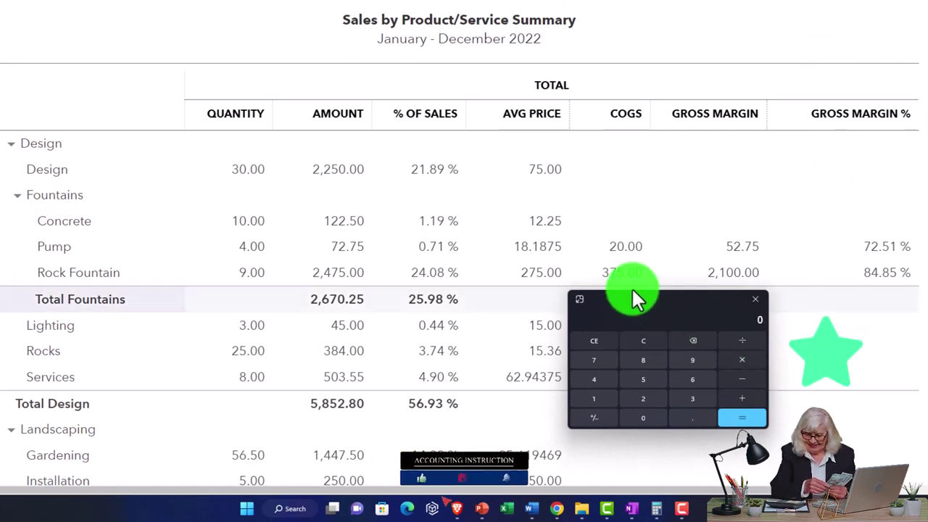
pyautogui.write('375')
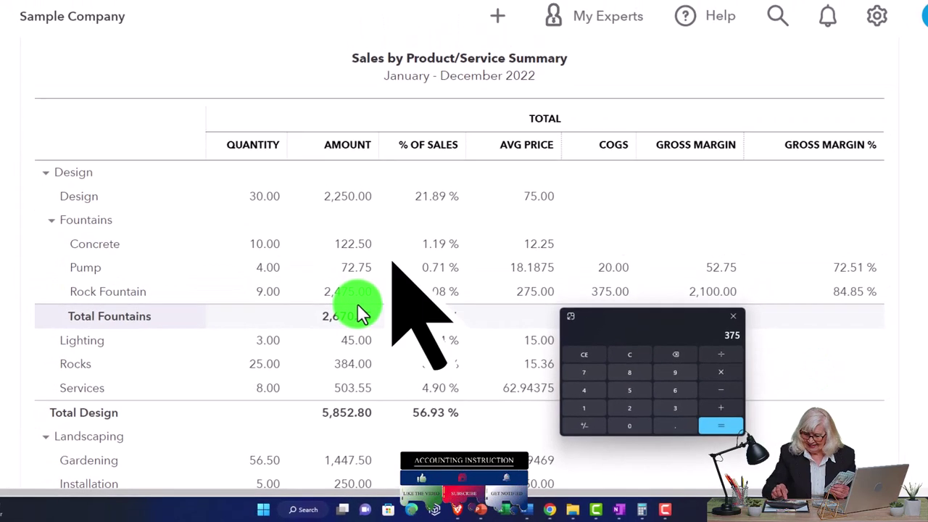
pyautogui.write('2475')
pyautogui.press('Return')
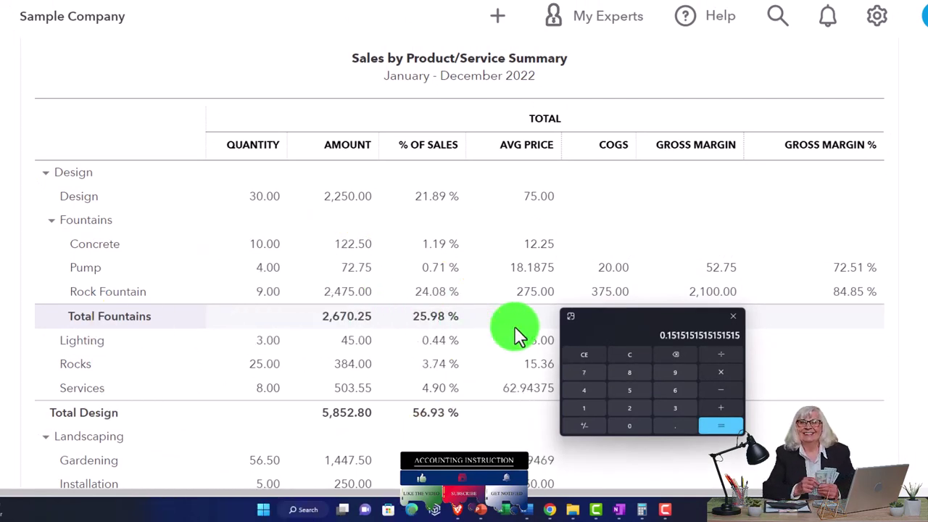
pyautogui.hotkey('alt', 'F4')
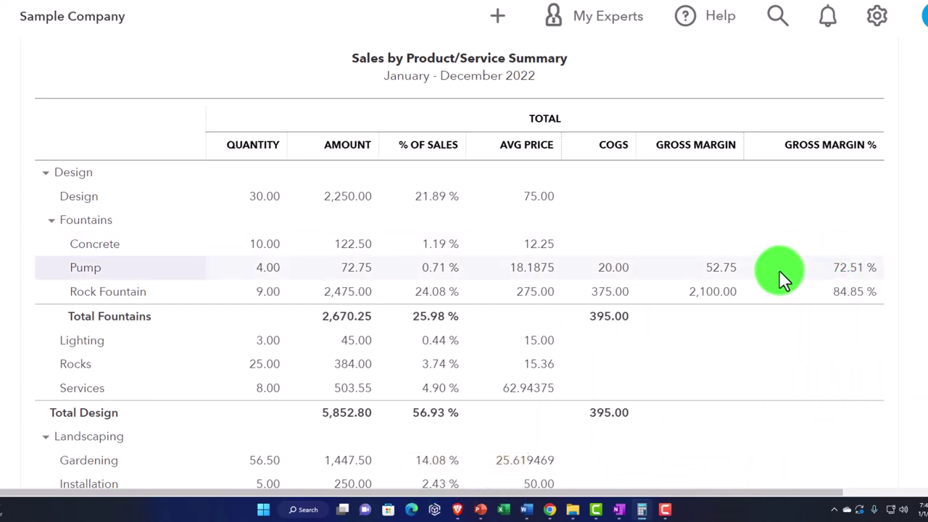
# - Compare the sales-by-item report's total cost of goods sold with the Cost of Goods Sold line on the 2022 Profit and Loss
pyautogui.scroll(-5, 778, 274)
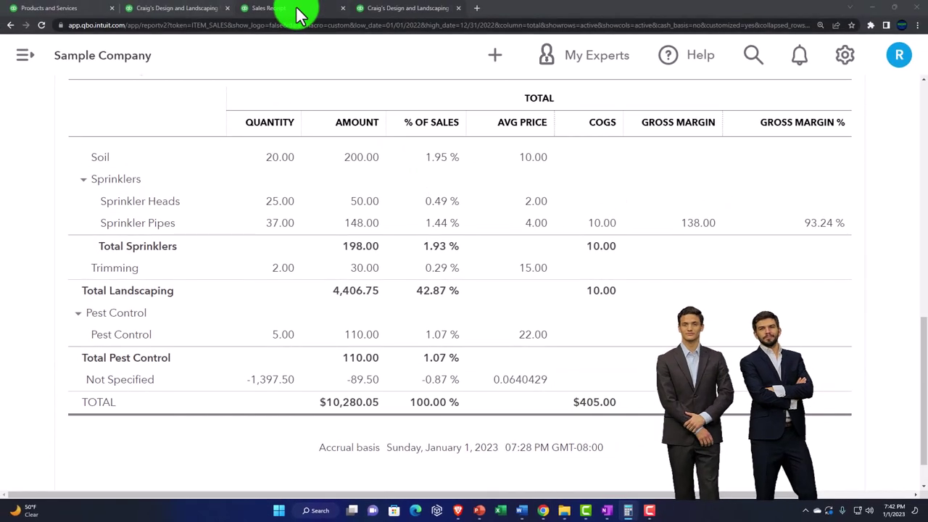
pyautogui.click(297, 7)
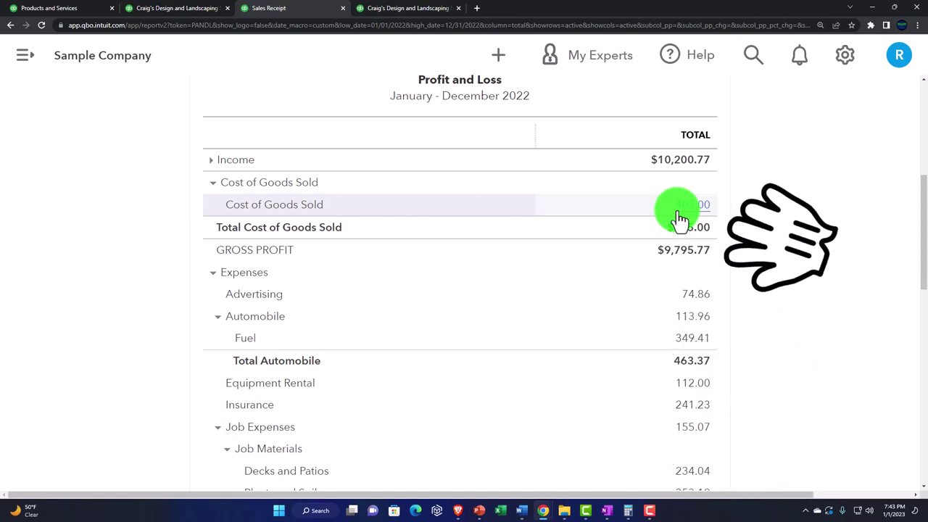
pyautogui.click(411, 9)
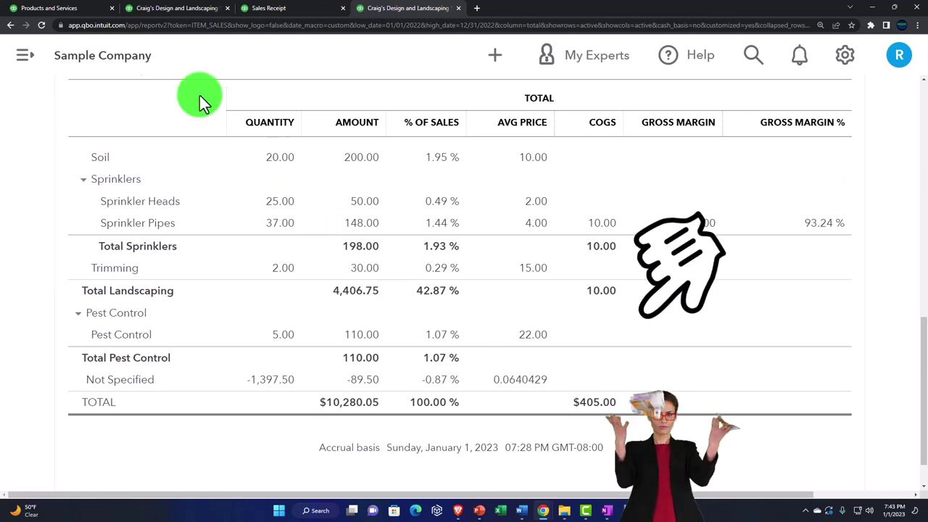
# - Return to the Products and Services list and switch the company from Accountant view to Business view
pyautogui.click(69, 13)
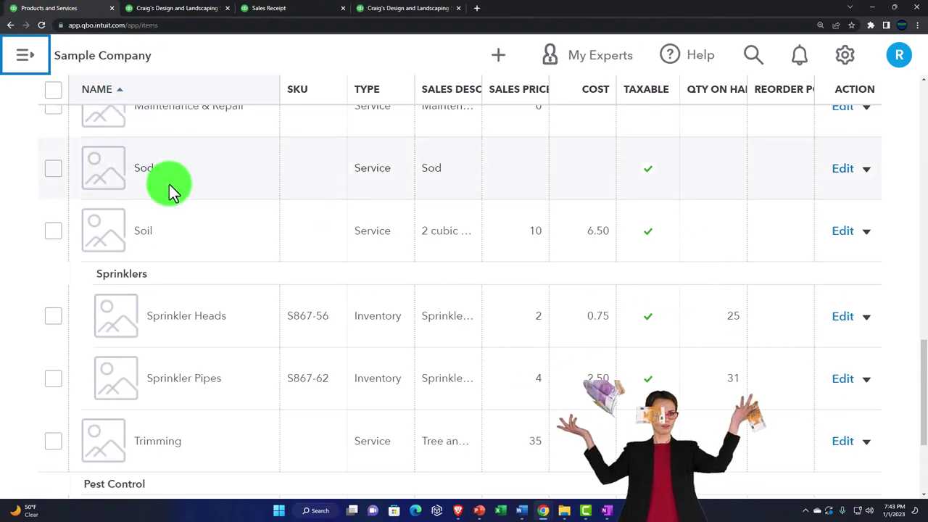
pyautogui.scroll(8, 174, 206)
pyautogui.scroll(10, 165, 180)
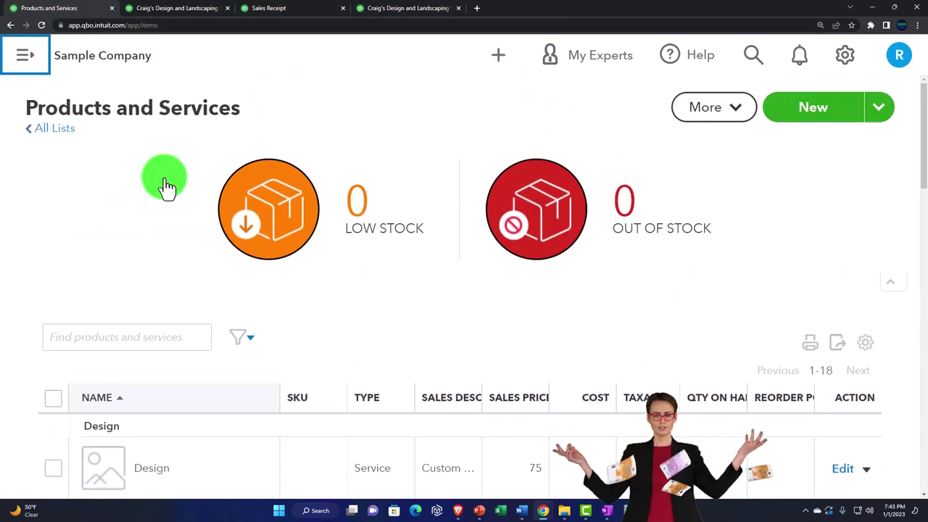
pyautogui.click(845, 58)
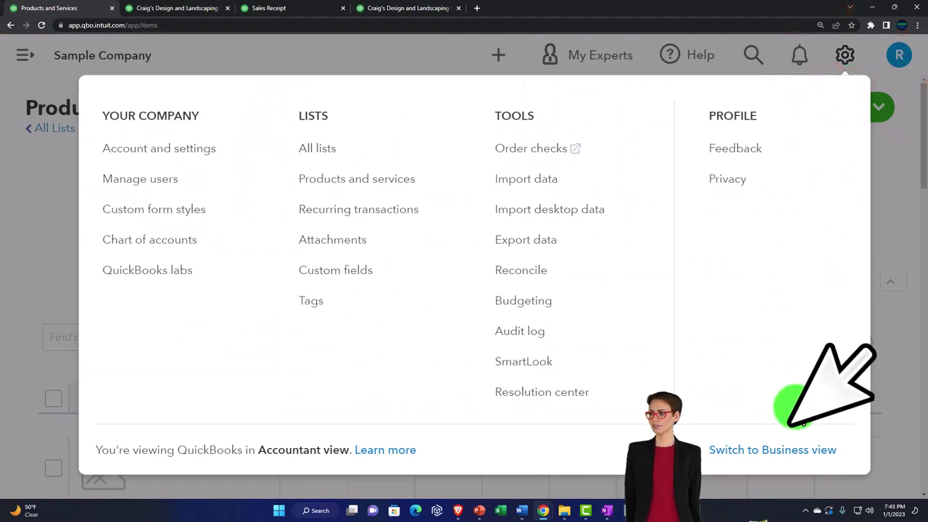
pyautogui.click(794, 449)
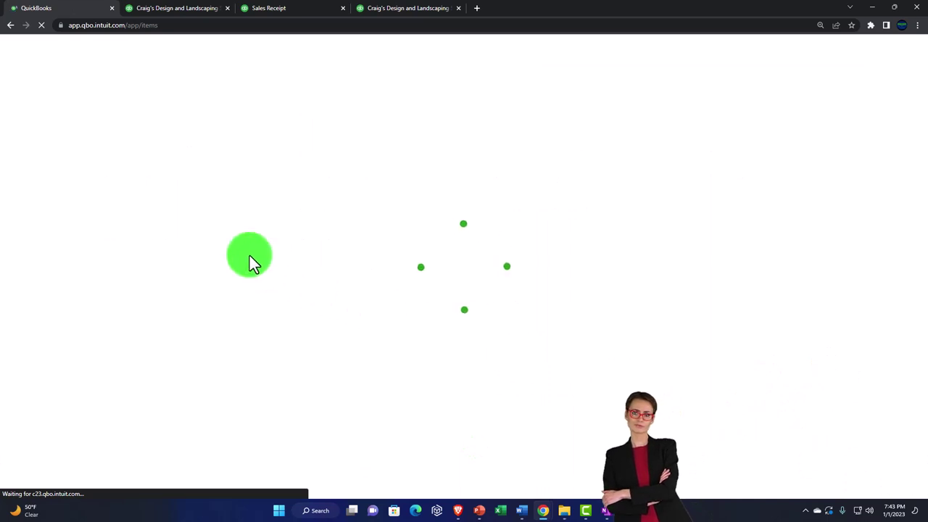
pyautogui.hotkey('ctrl', '-')
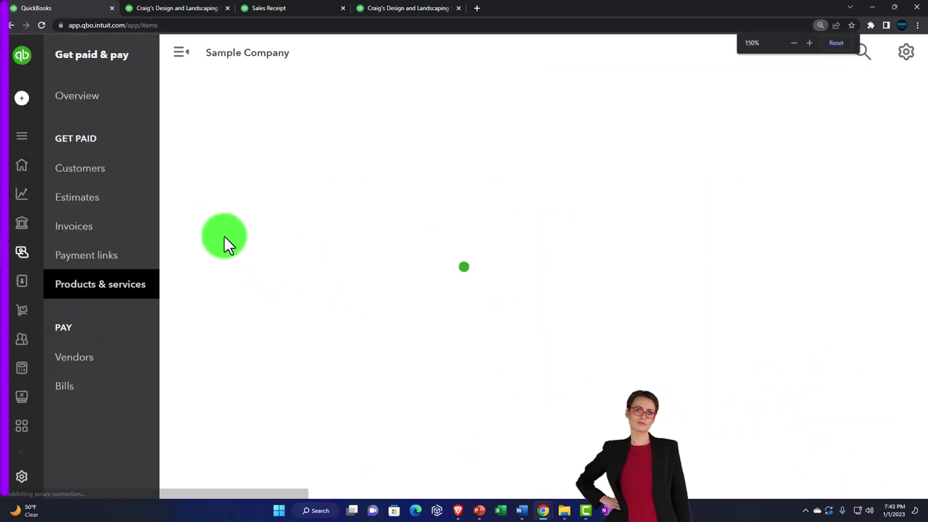
# - Open the Reports page within the Business overview section of Business view
pyautogui.moveTo(31, 162)
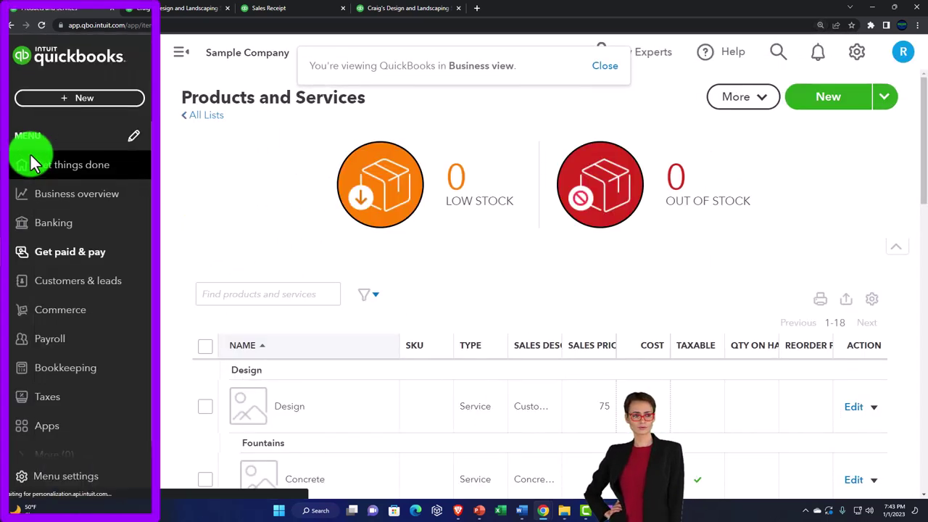
pyautogui.click(46, 197)
pyautogui.click(73, 138)
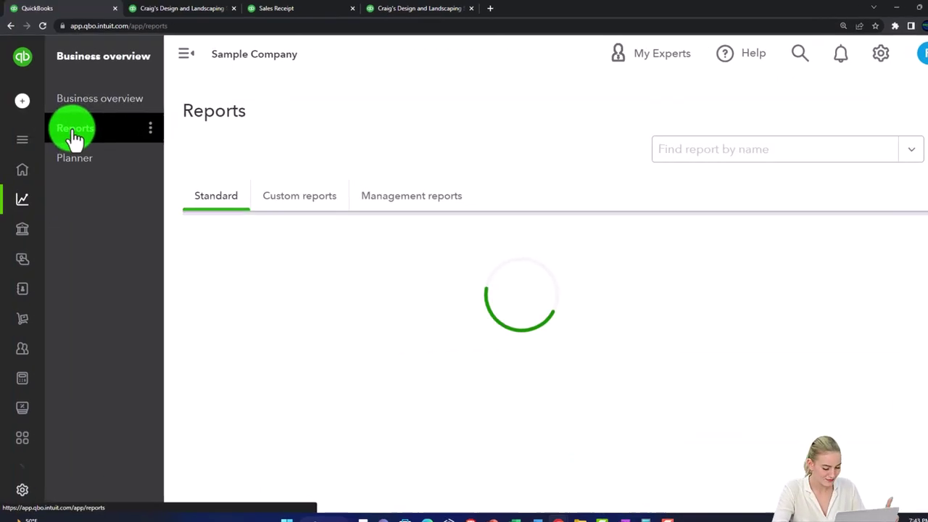
# - Open the Products & services list within the Get paid & pay section of Business view
pyautogui.moveTo(41, 195)
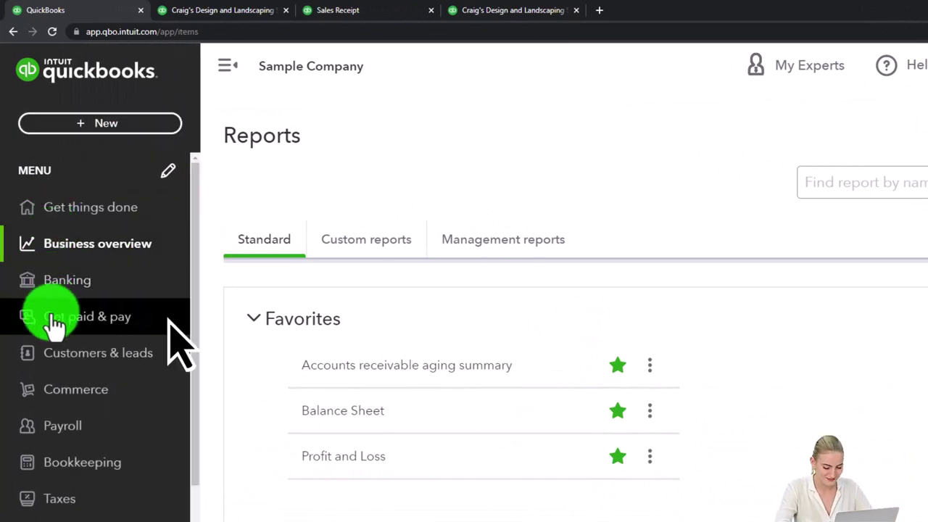
pyautogui.click(55, 323)
pyautogui.click(110, 369)
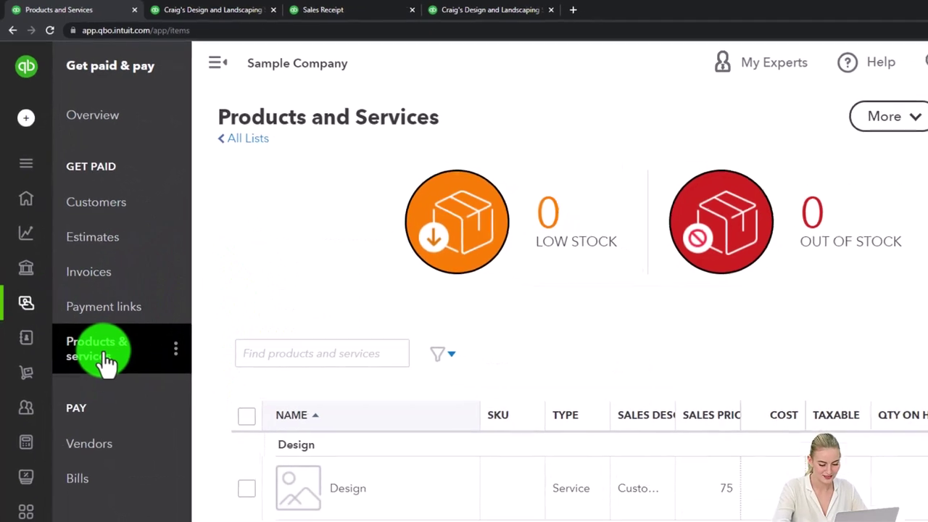